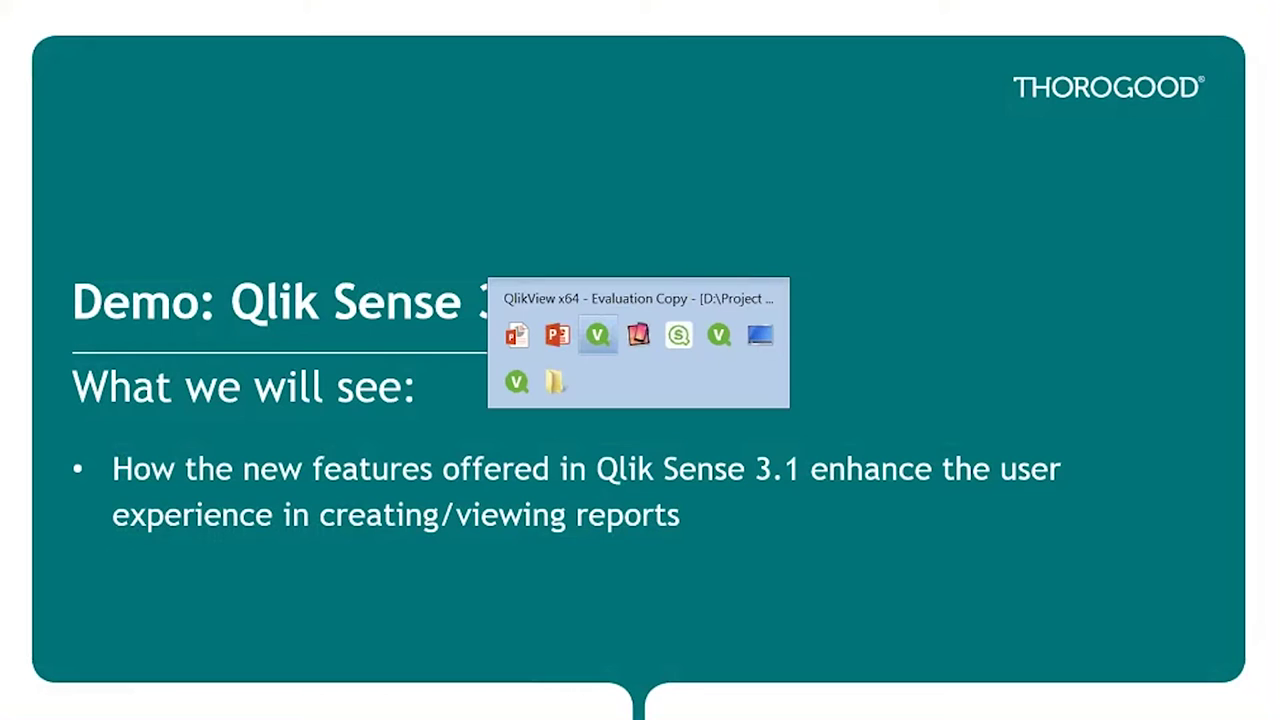
key(alt+Tab)
key(alt+Tab)
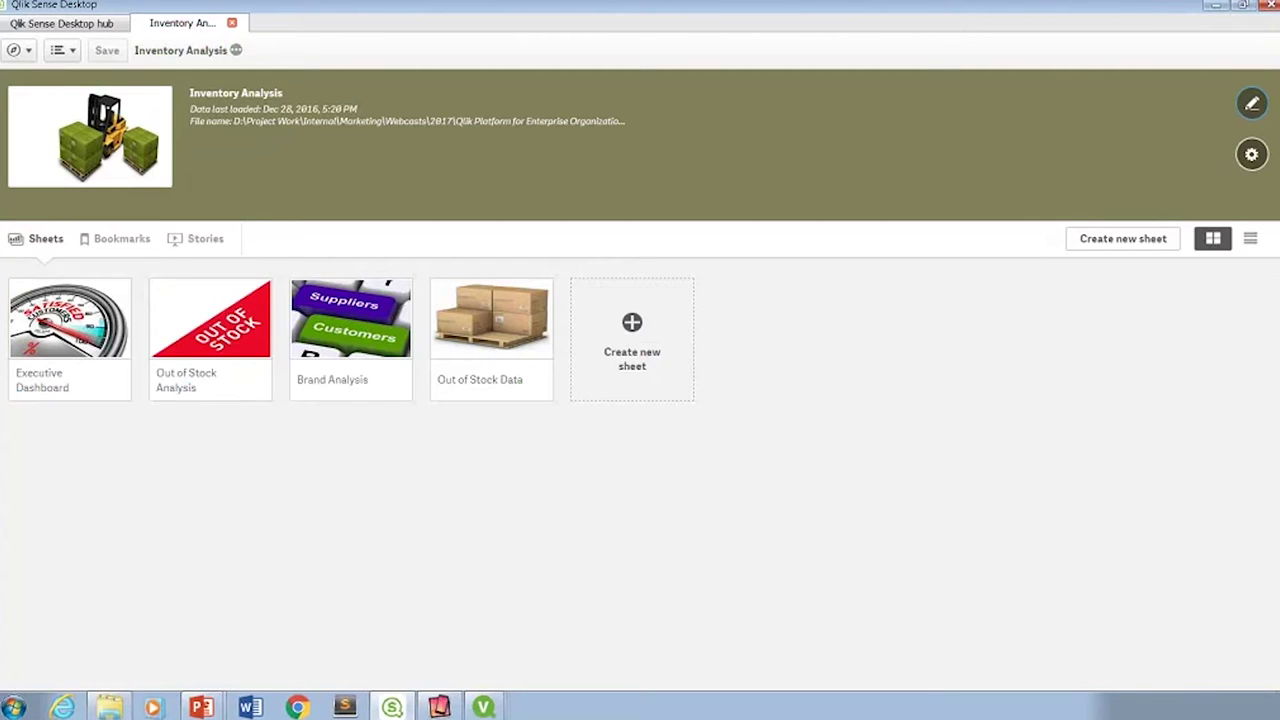
Open the Executive Dashboard sheet and try a Smart Search for 'scaltter', then close the search
click(85, 332)
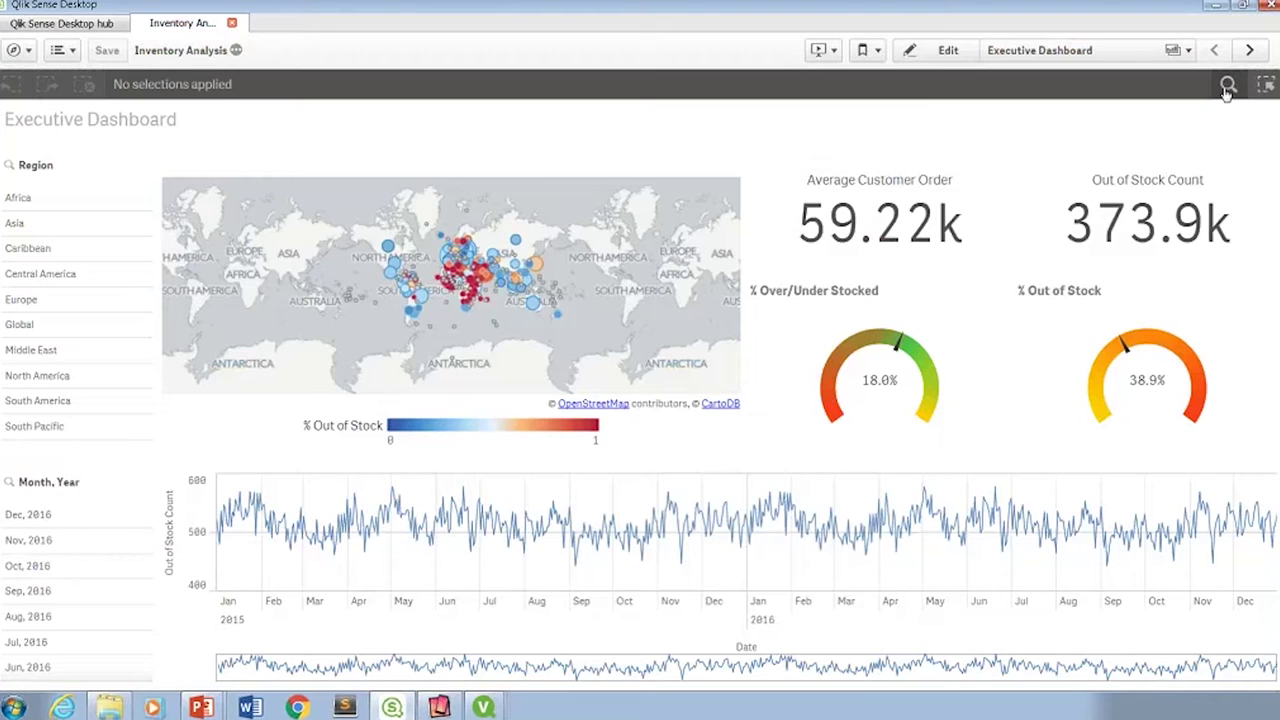
click(1228, 88)
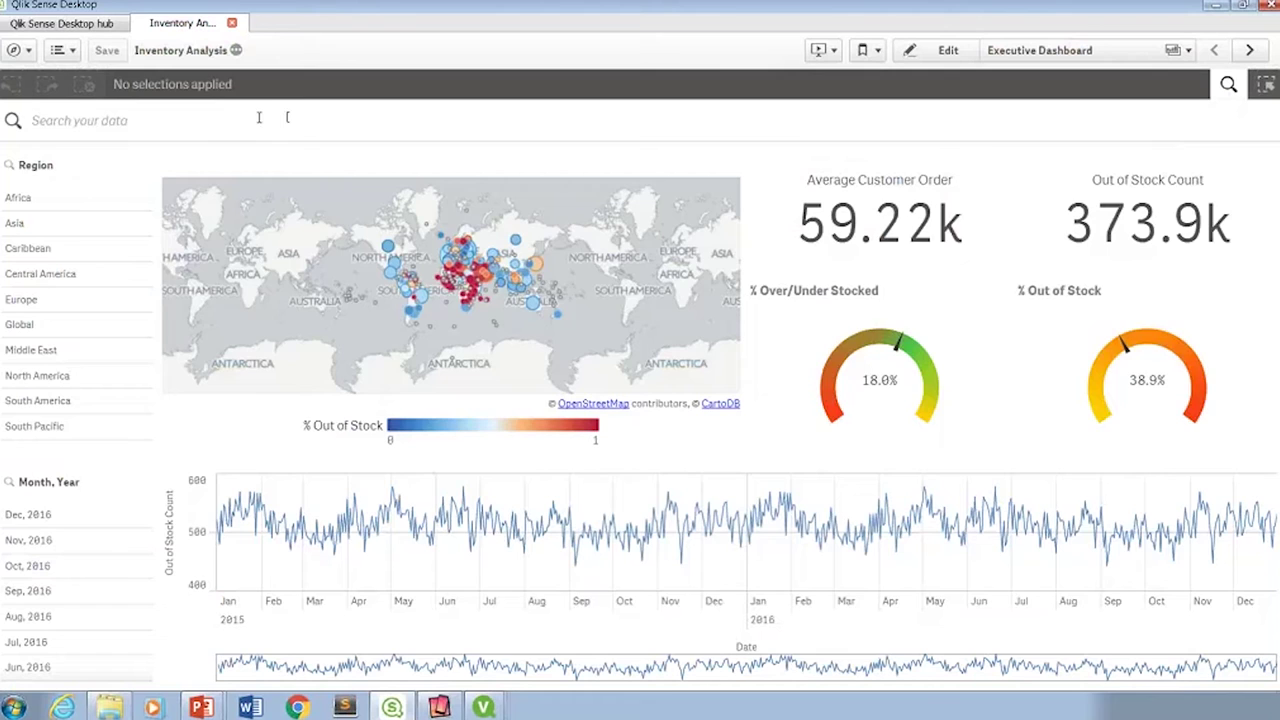
text(scal)
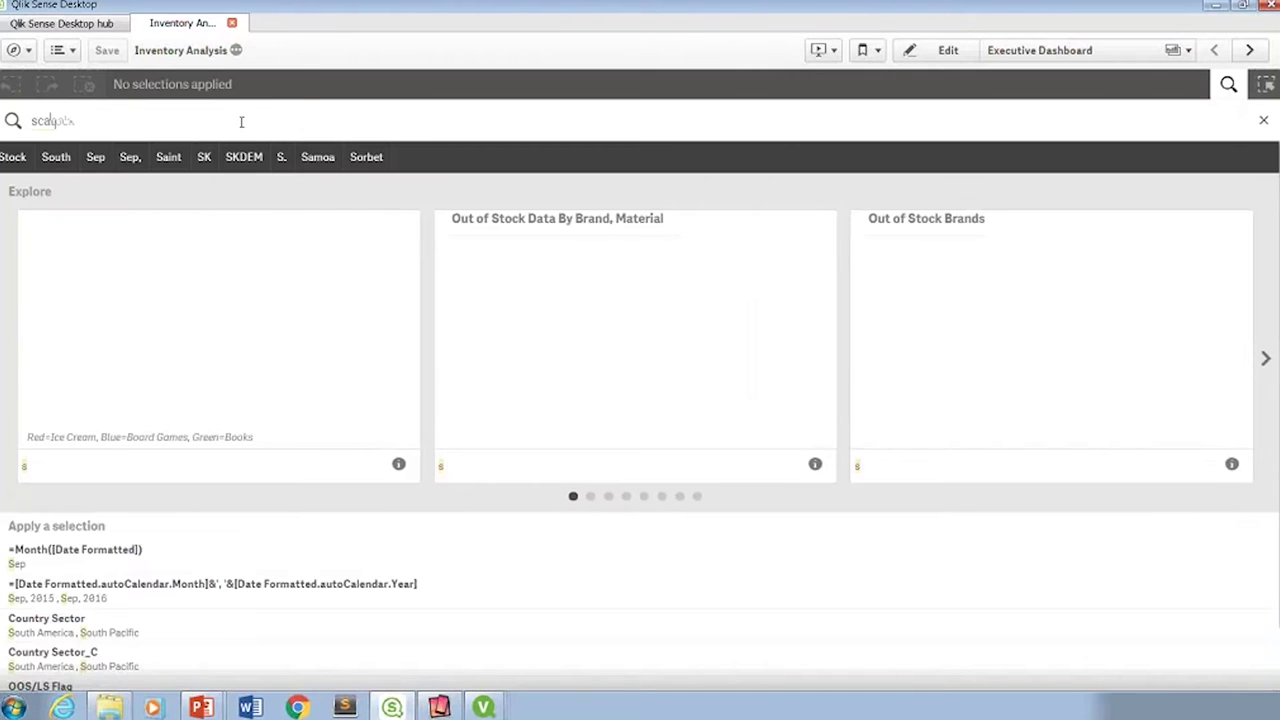
text(tter)
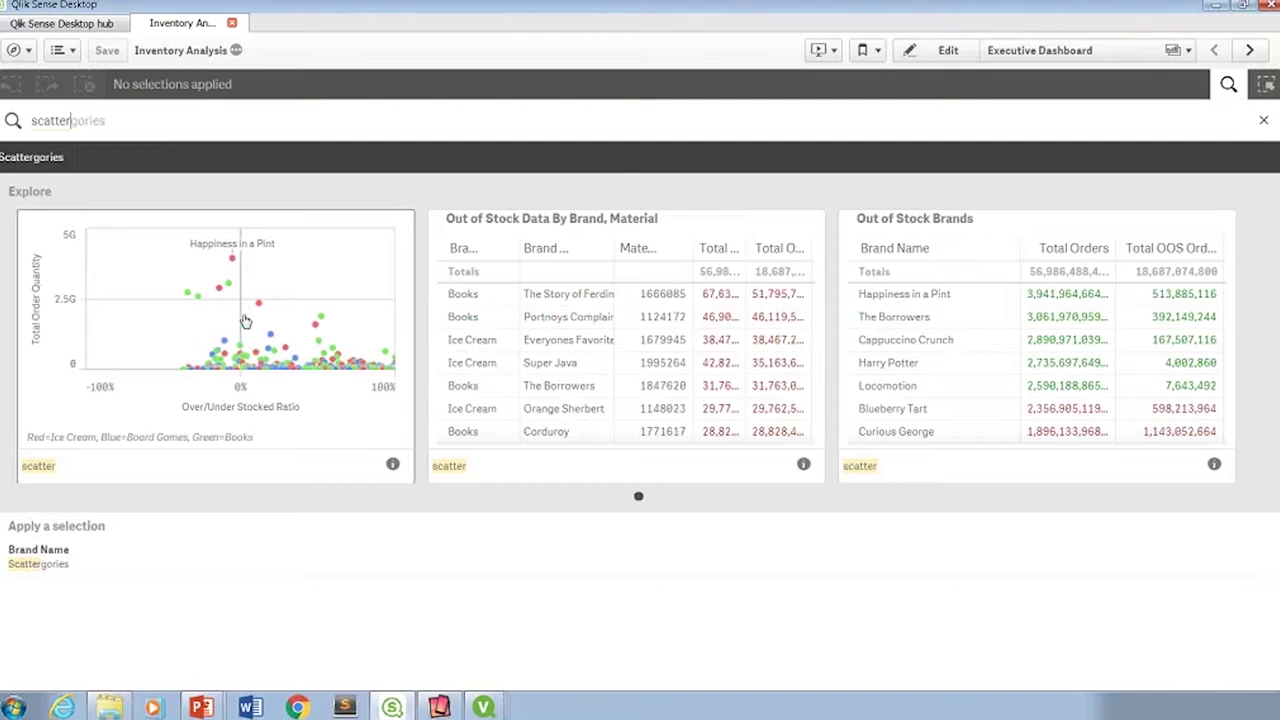
click(1045, 52)
Filter the Executive Dashboard to the Asia region, then select Japan on the map
click(458, 197)
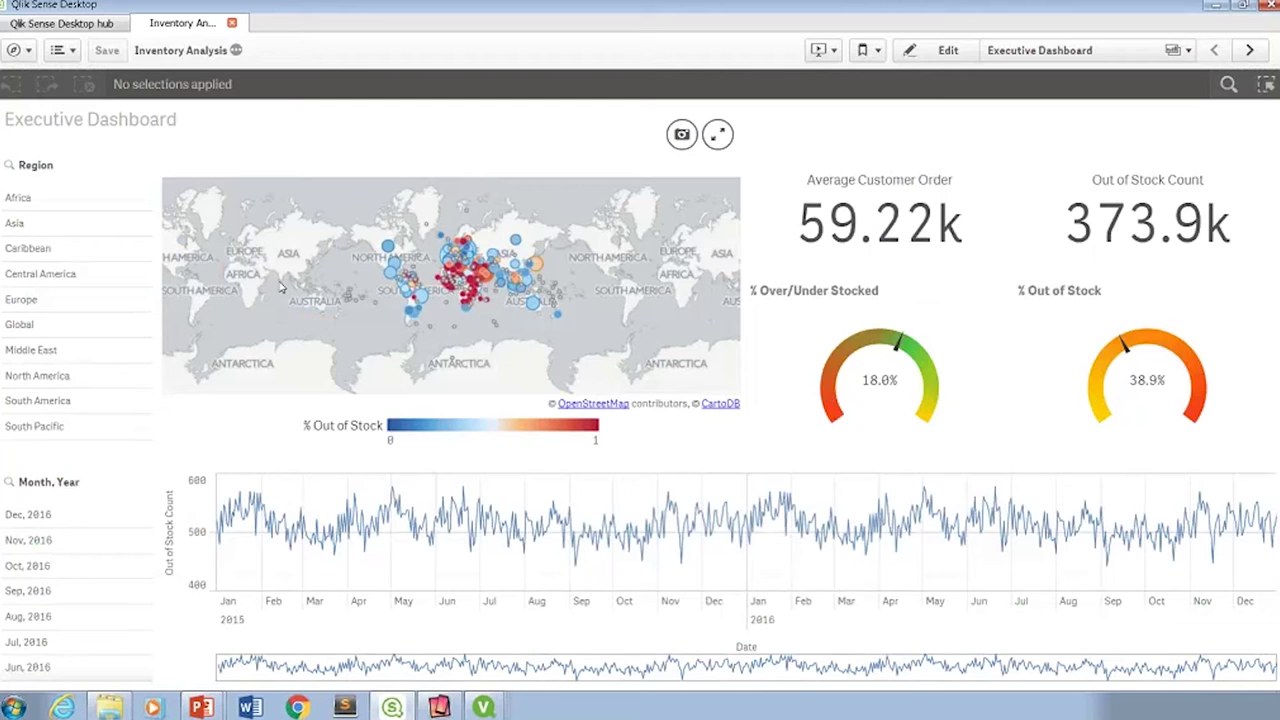
click(43, 226)
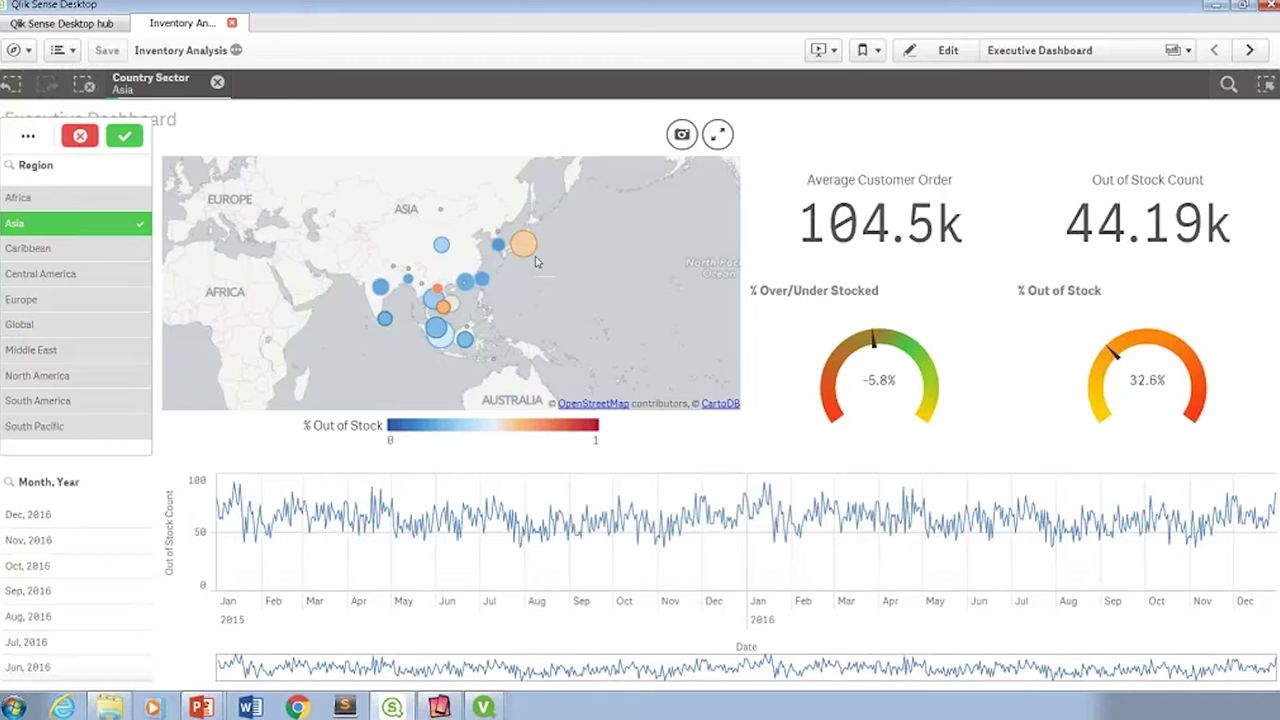
mouse_move(530, 254)
click(526, 251)
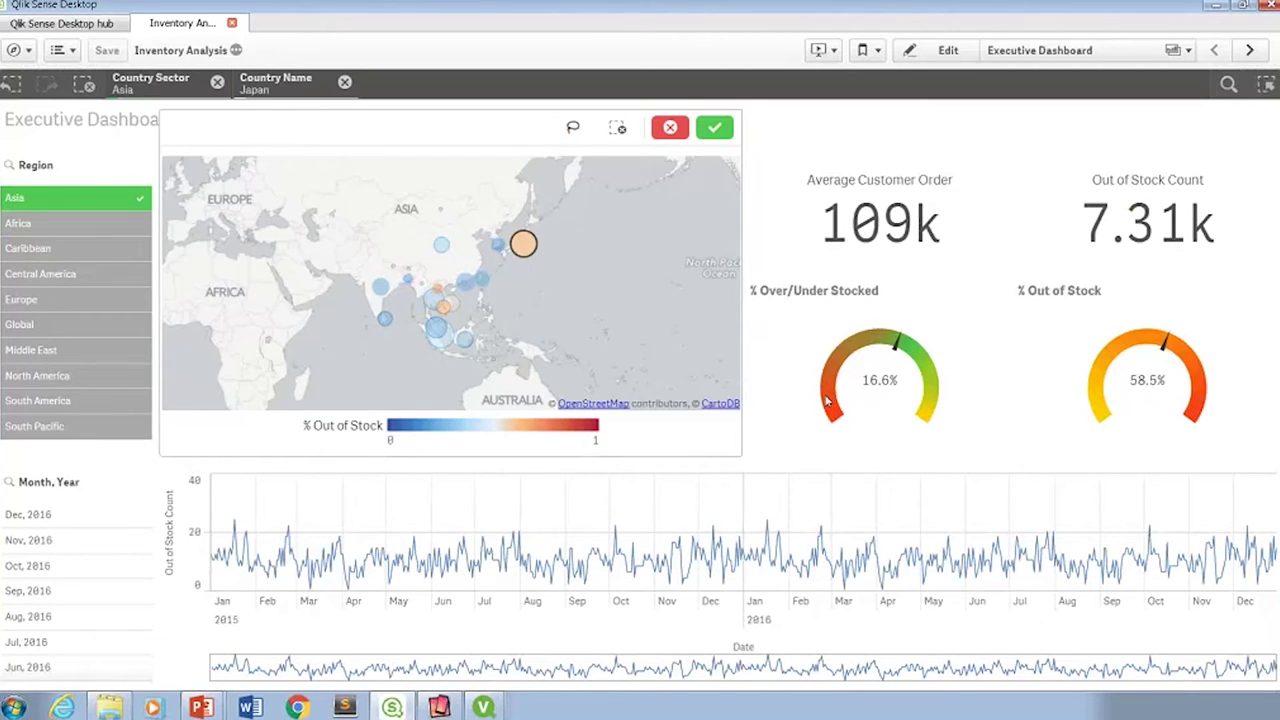
Zoom the out-of-stock trend into later December at hourly detail, then back out to the full range
mouse_move(1262, 564)
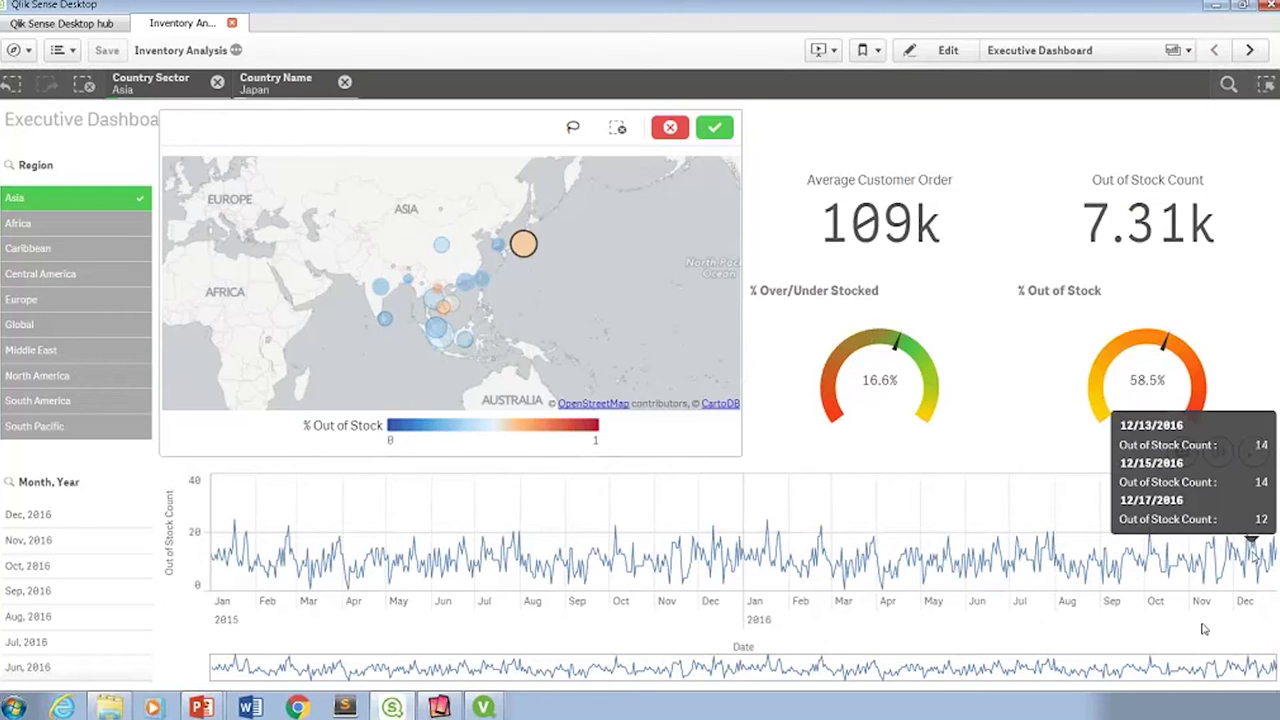
scroll(1184, 553, up, 5)
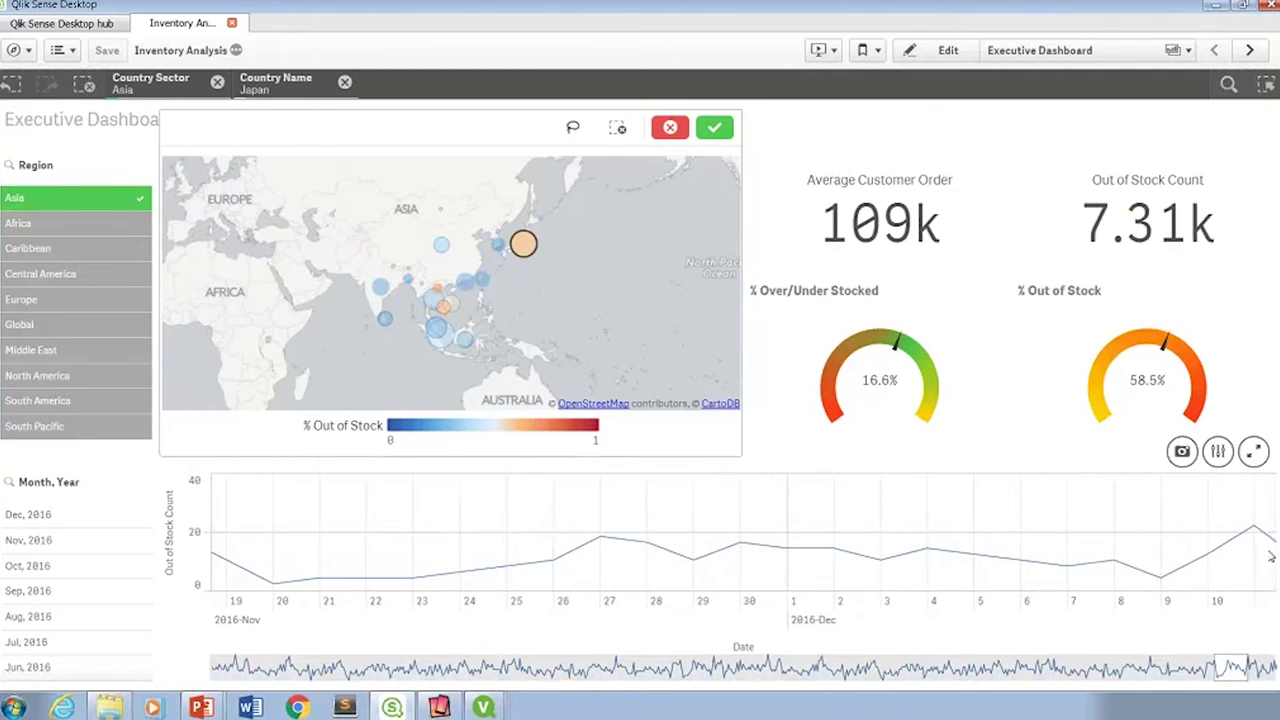
drag(1230, 670, 1236, 669)
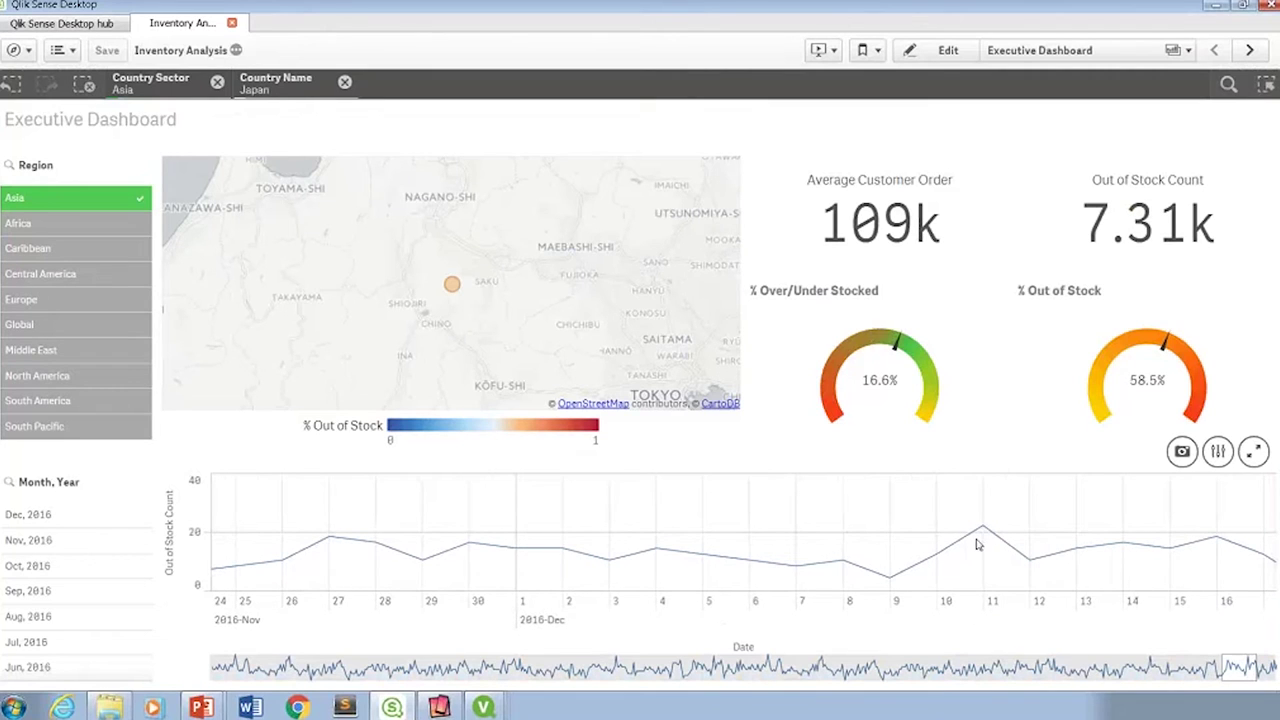
scroll(930, 562, up, 5)
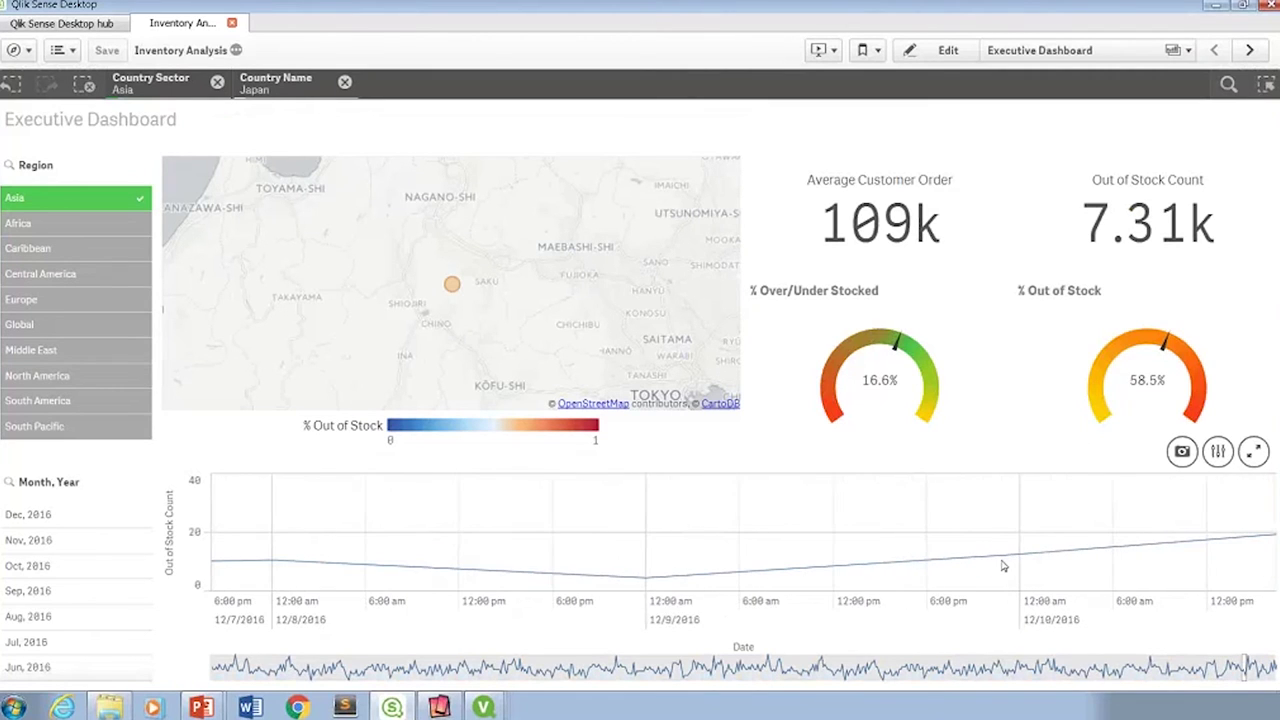
scroll(1005, 566, down, 8)
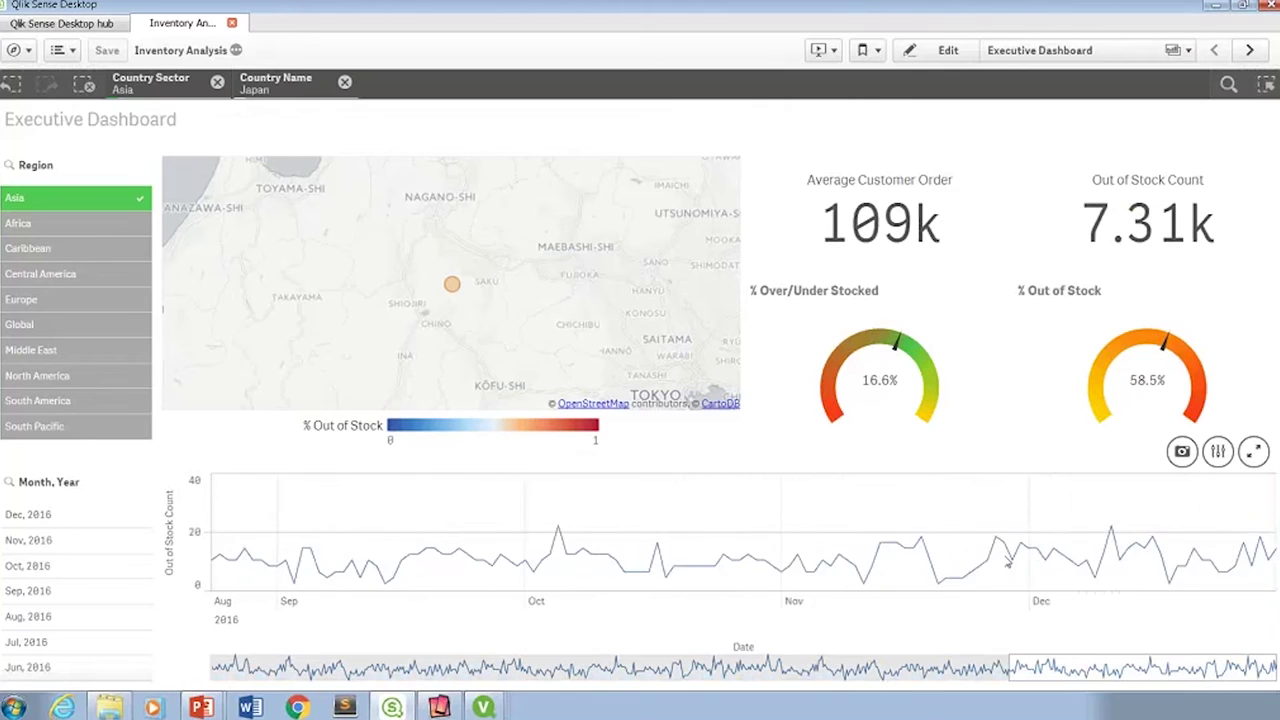
scroll(1146, 556, down, 3)
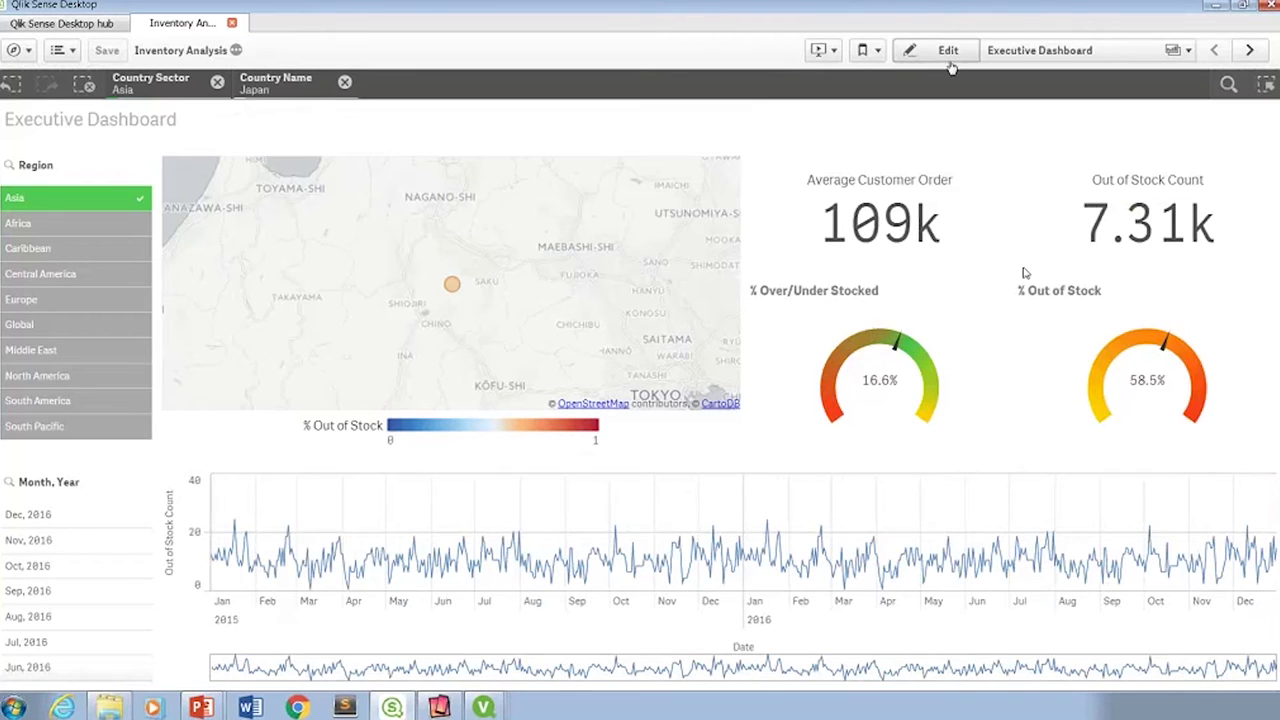
Filter the Out of Stock Analysis sheet to Dec 2016 and switch Top 15 Customers from Total OOS Orders to Total Open $
click(1249, 52)
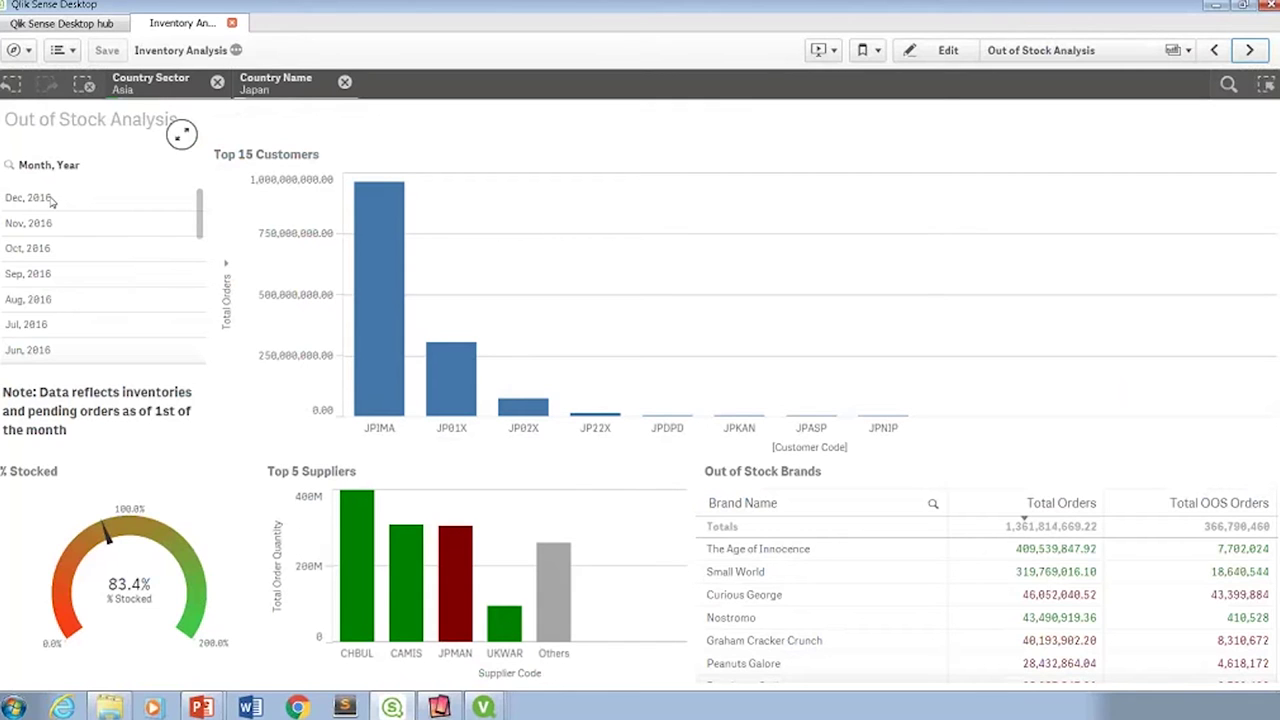
click(35, 205)
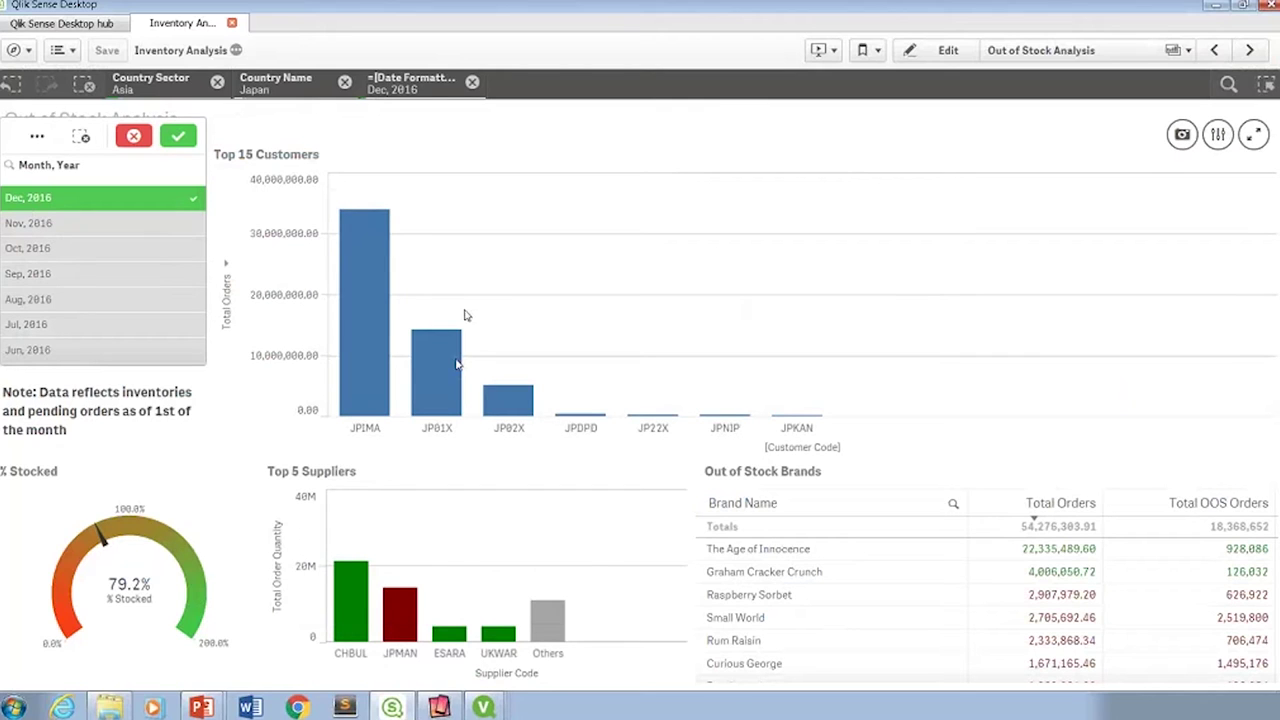
mouse_move(367, 439)
click(228, 290)
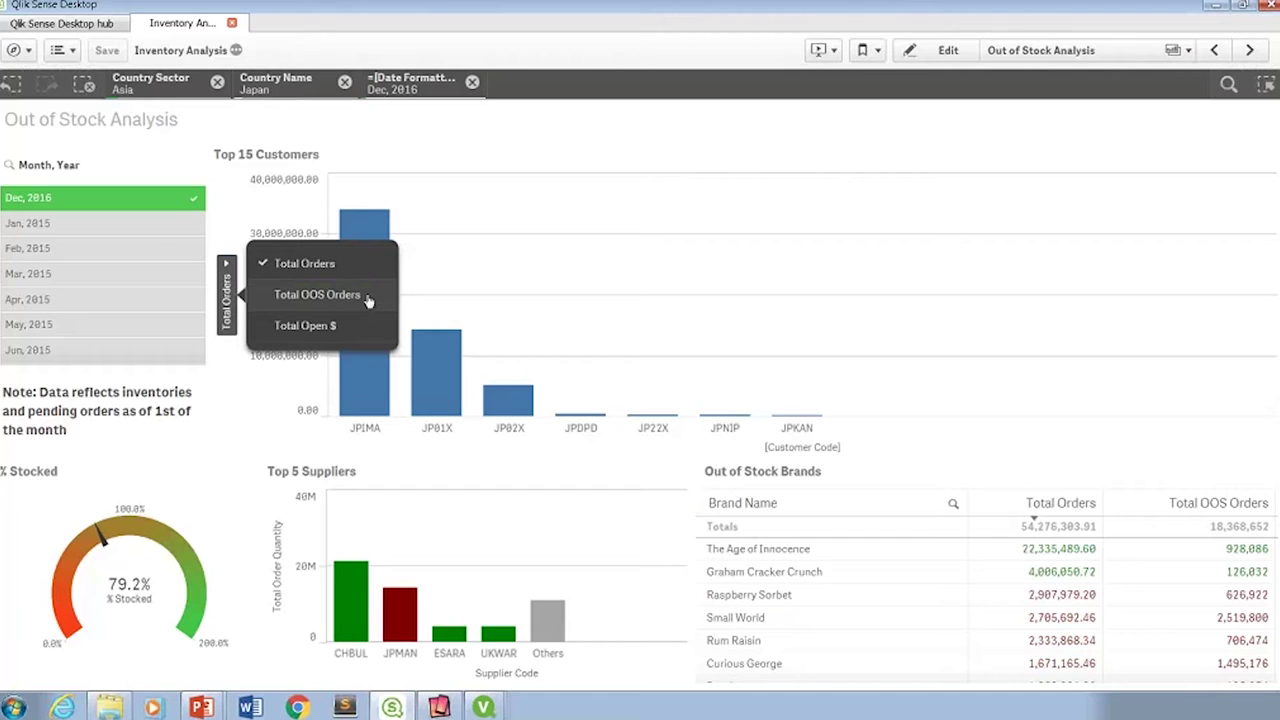
click(367, 297)
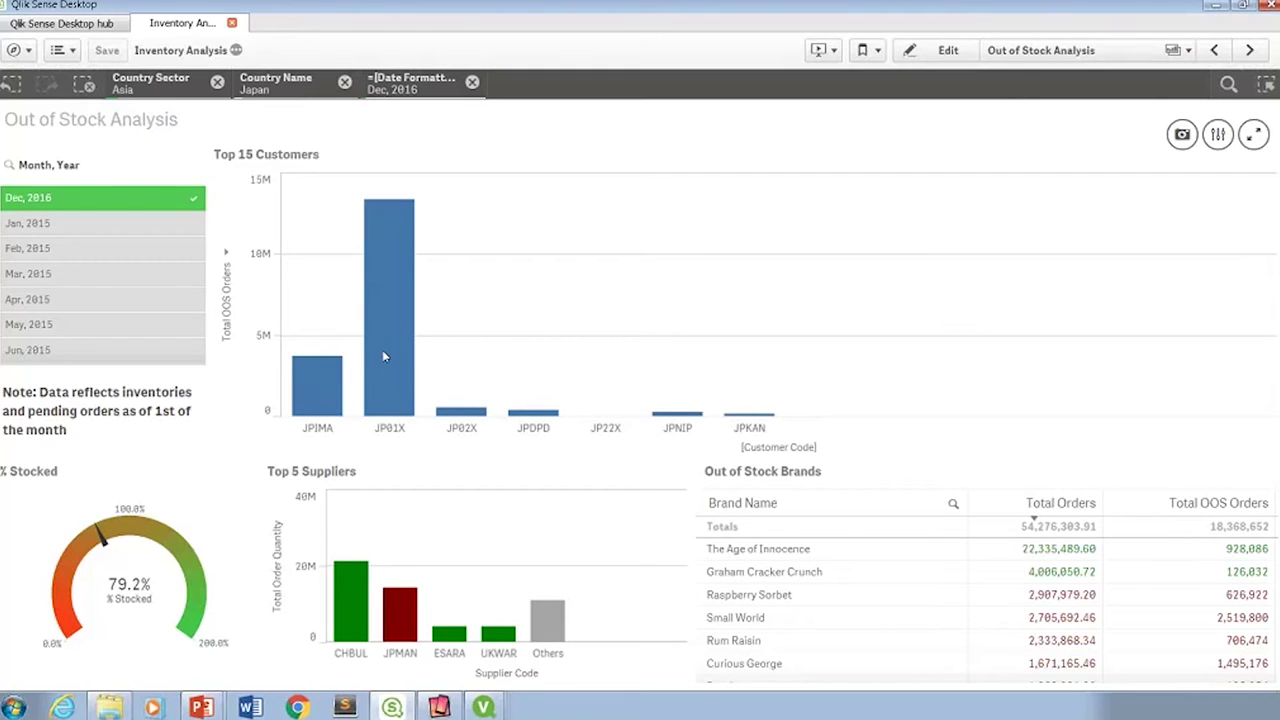
click(225, 290)
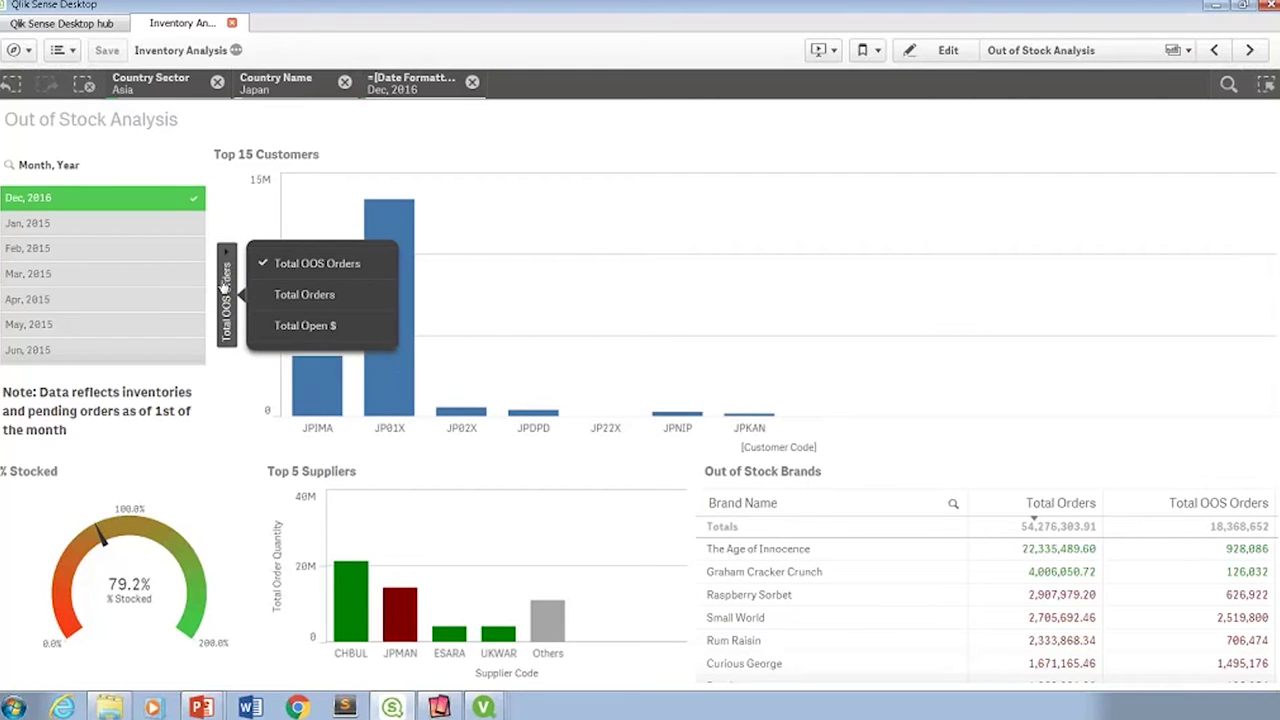
click(305, 326)
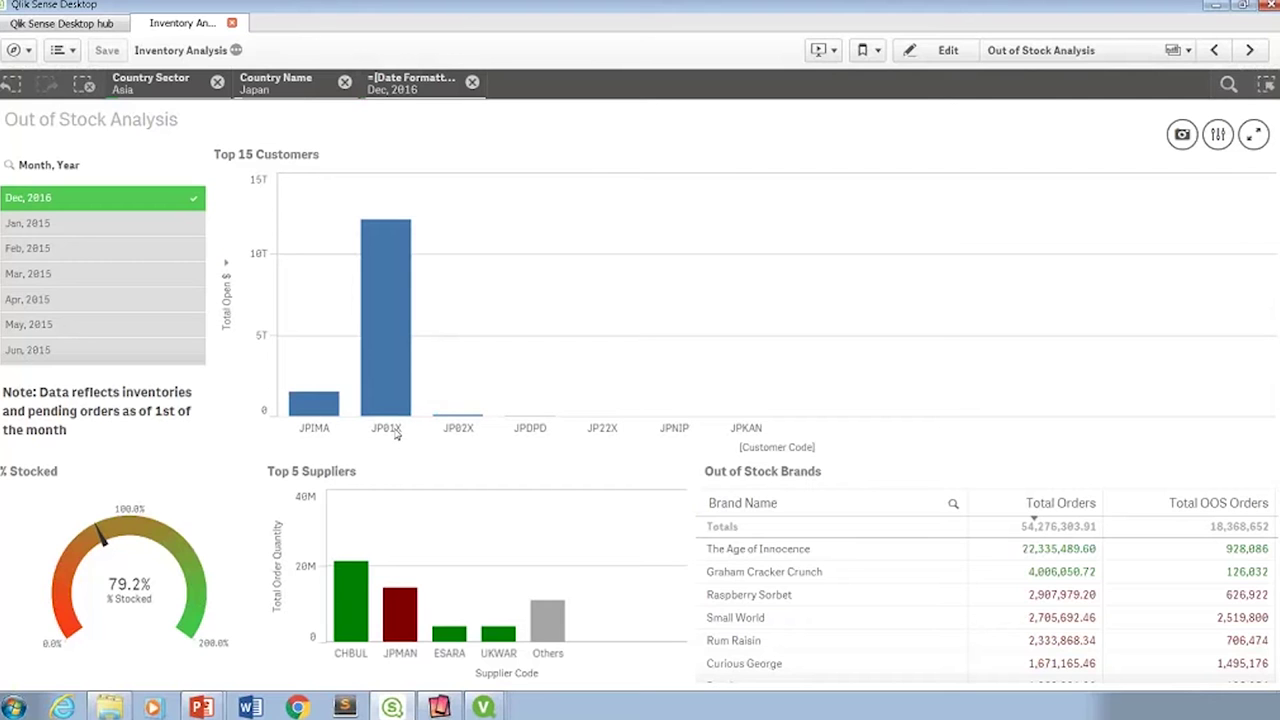
Discard the Top 15 Customers chart's unsaved changes and add OOS/LS Flag as a second dimension
click(940, 50)
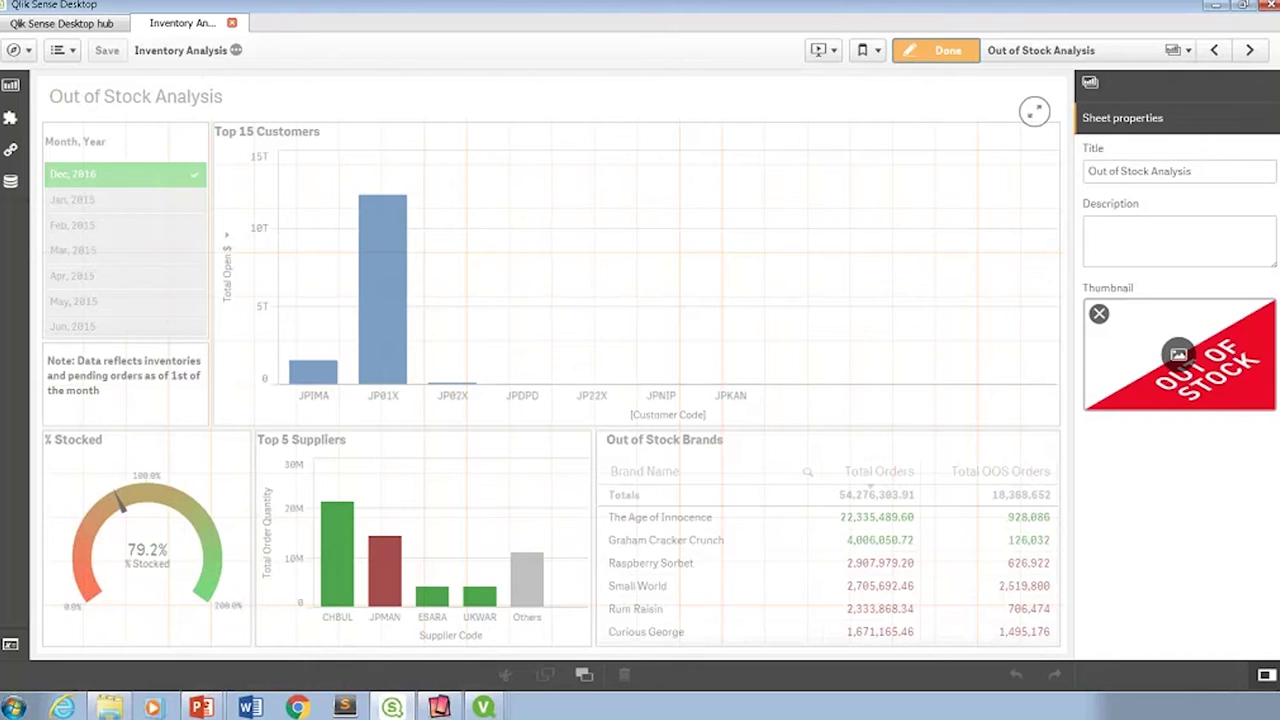
click(508, 243)
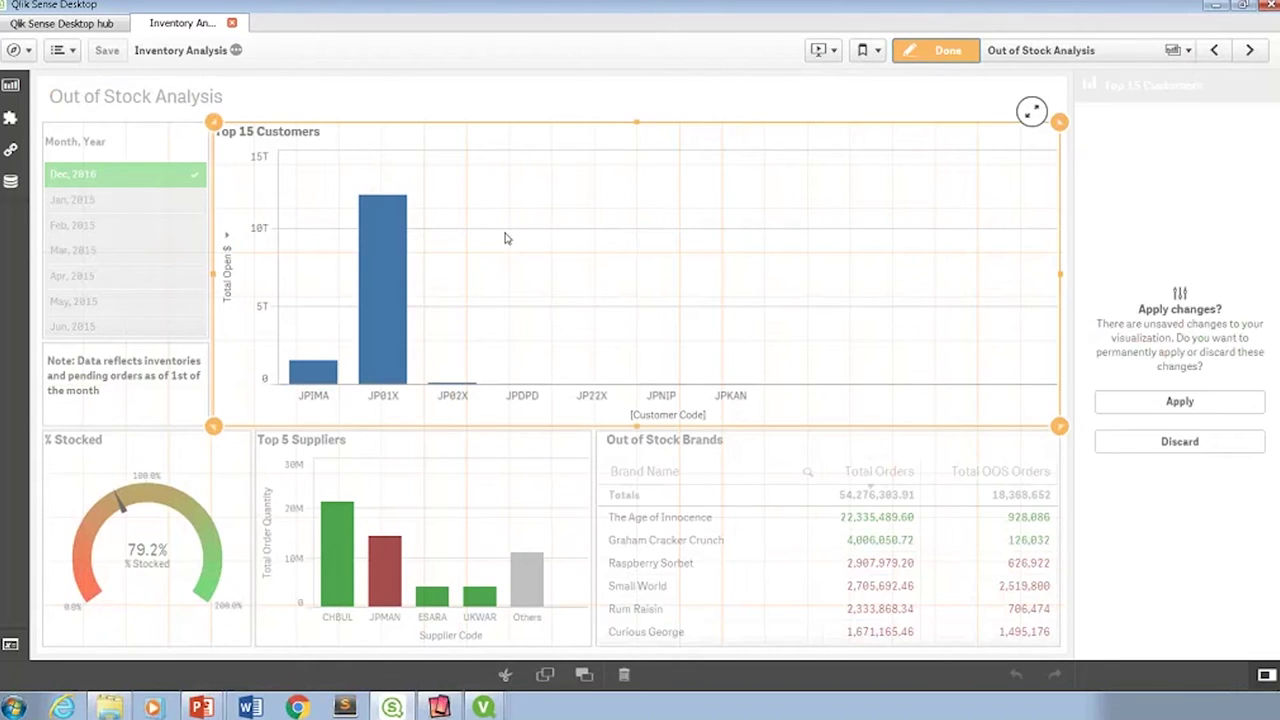
click(1180, 441)
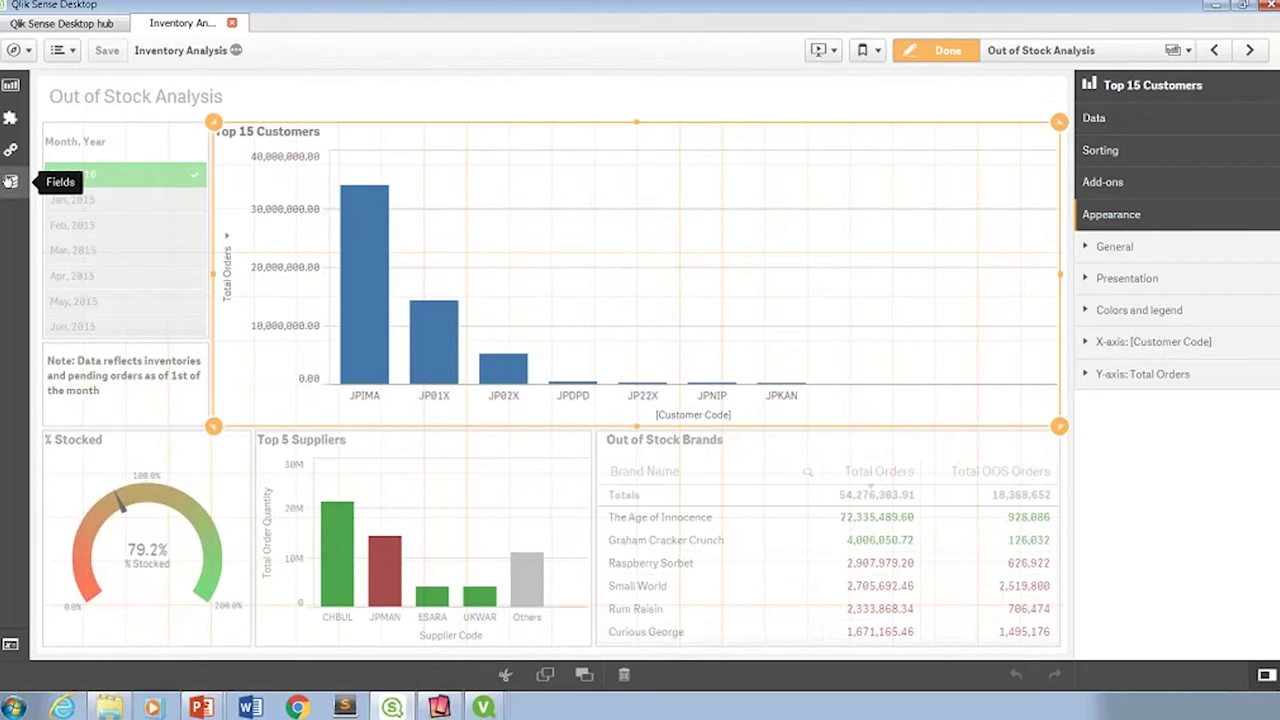
click(10, 181)
scroll(116, 333, down, 1)
scroll(116, 333, down, 5)
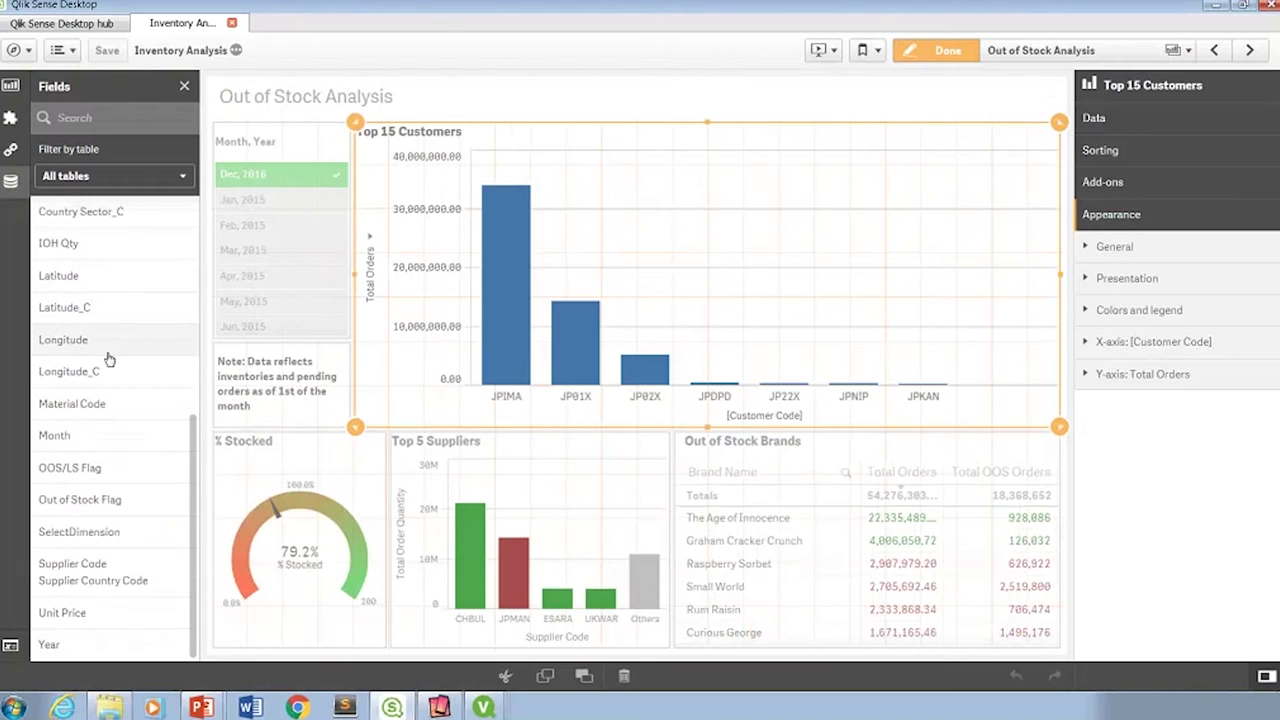
drag(91, 451, 676, 268)
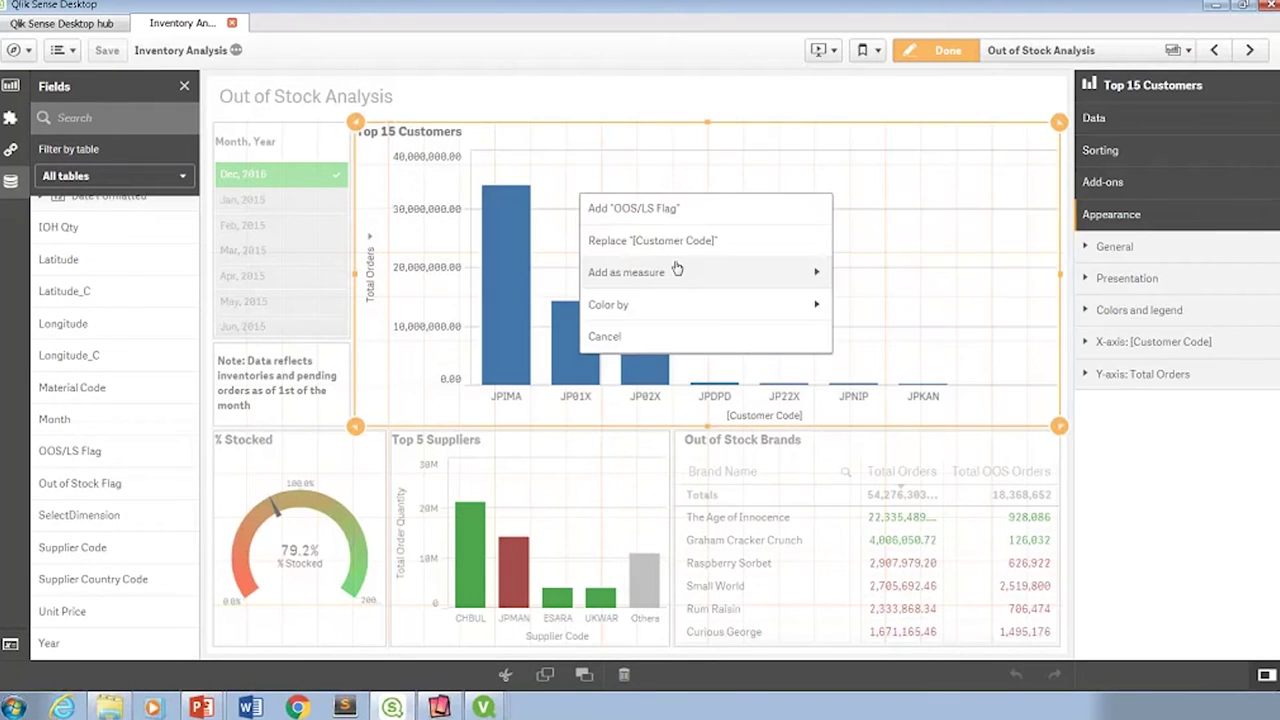
click(667, 210)
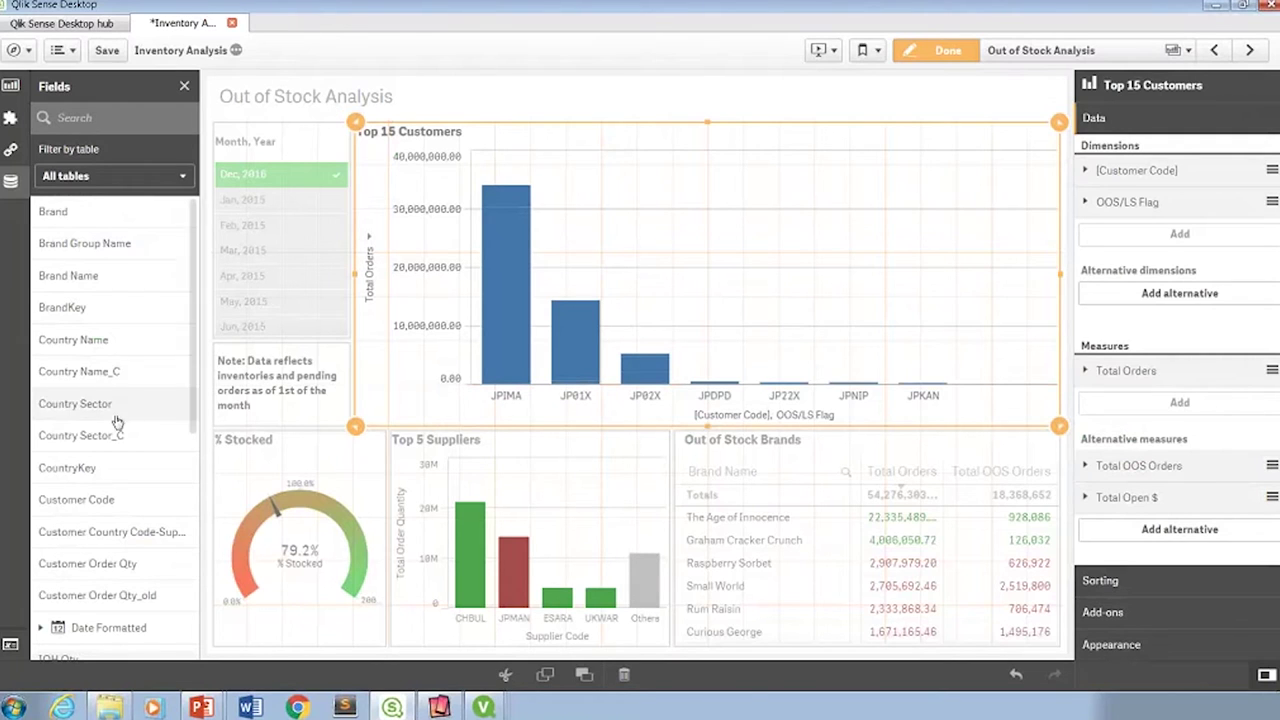
Colour the Top 15 Customers bars by the OOS/LS Flag dimension and finish editing
scroll(108, 357, down, 5)
drag(90, 566, 672, 276)
click(655, 273)
click(660, 275)
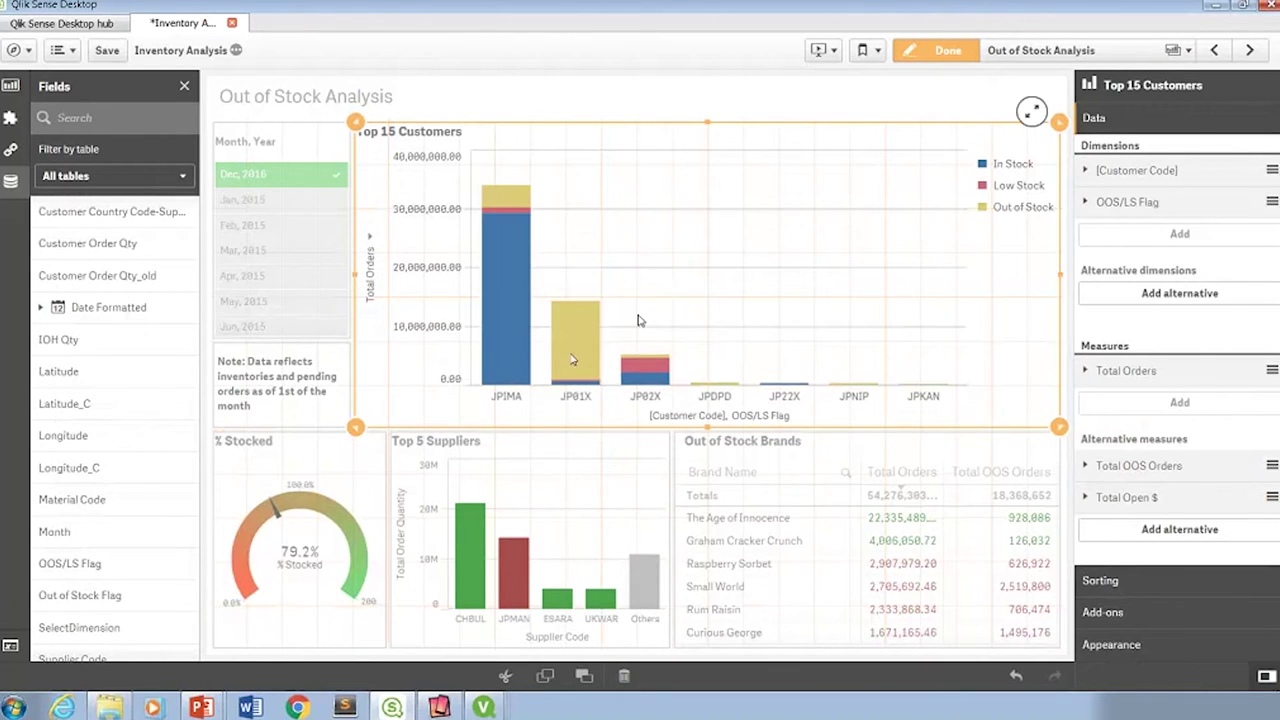
click(940, 50)
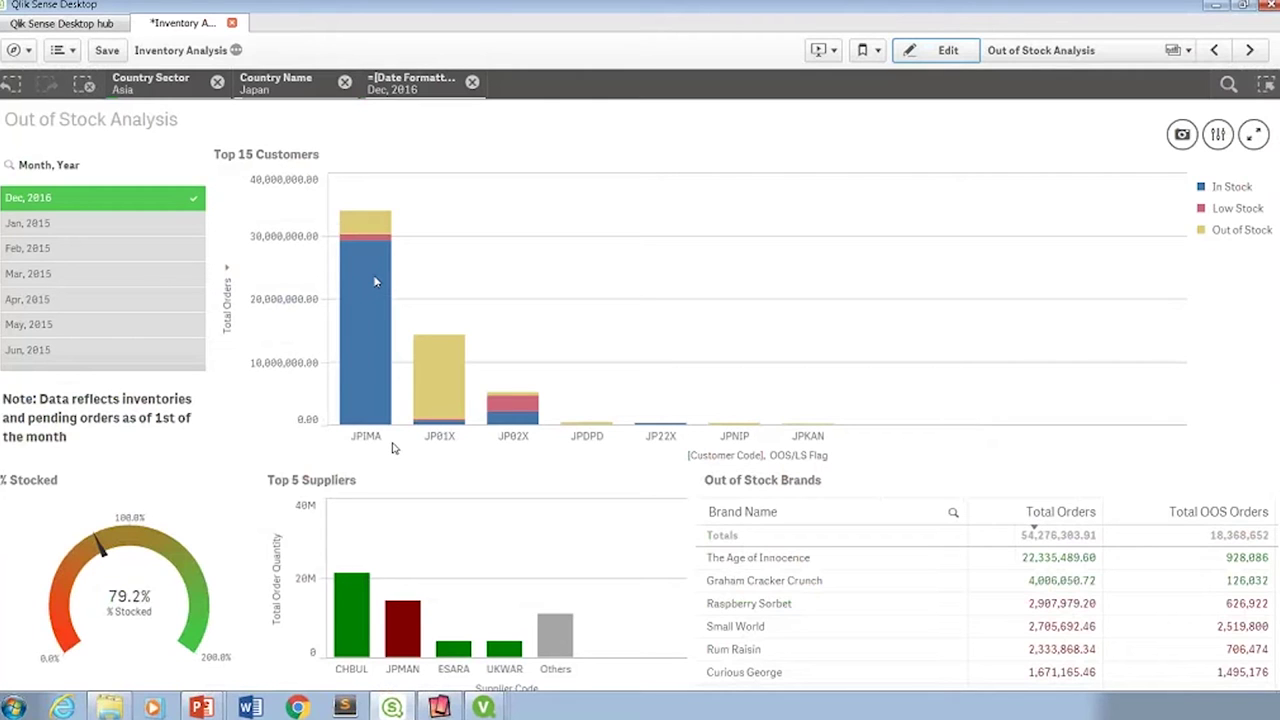
Select the Out of Stock segment of customer JP01X's bar and go to the Brand Analysis sheet
mouse_move(446, 381)
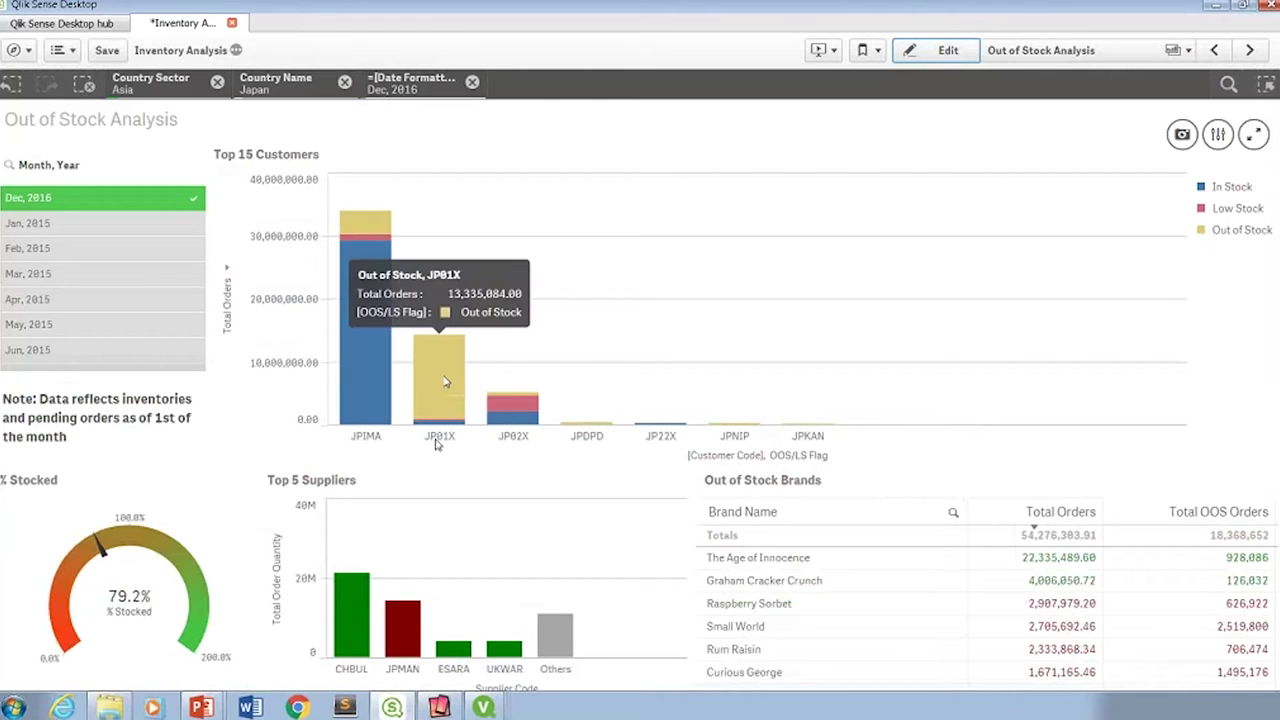
click(446, 396)
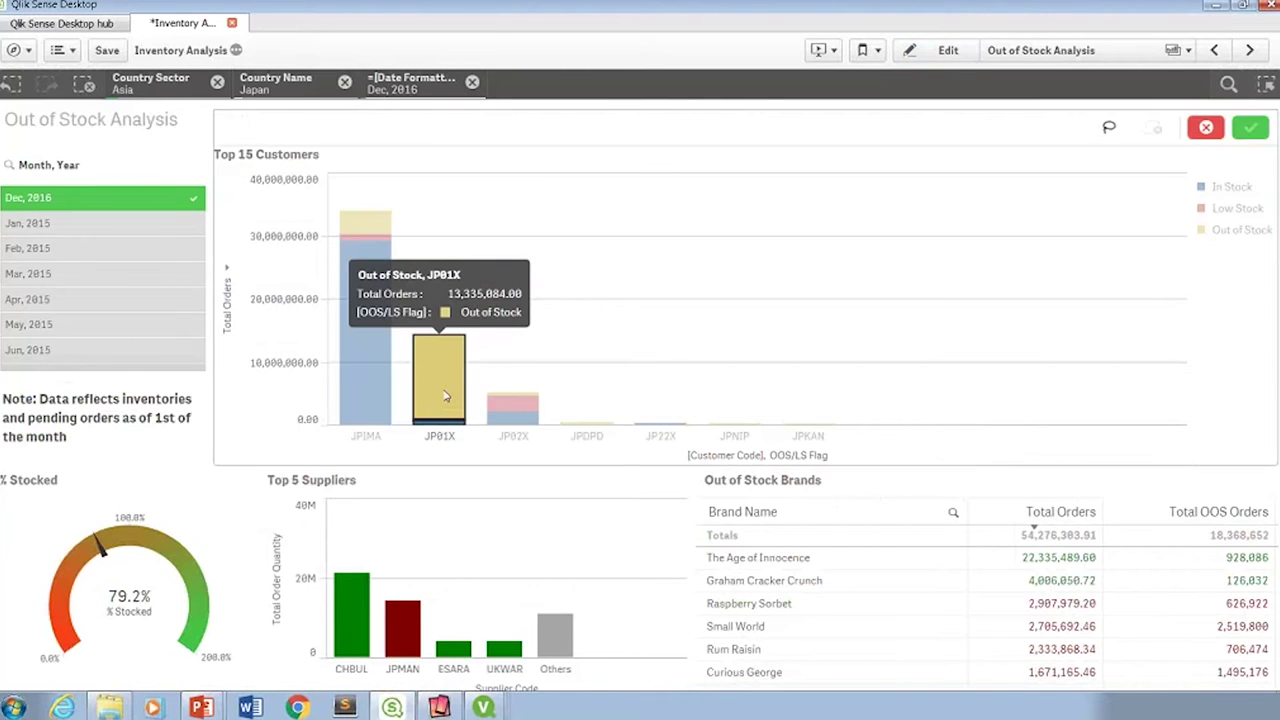
click(1249, 50)
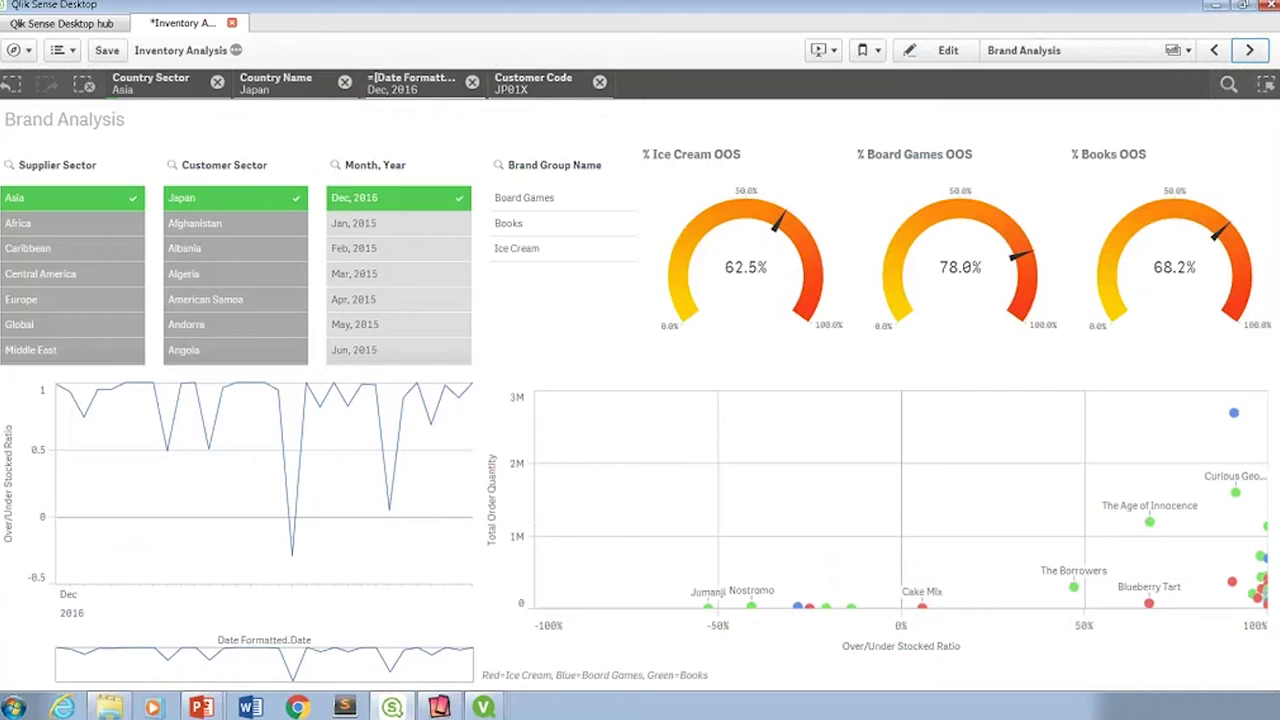
Select Board Games and lasso six brands in the scatter chart, then open the Out of Stock Data sheet
click(524, 198)
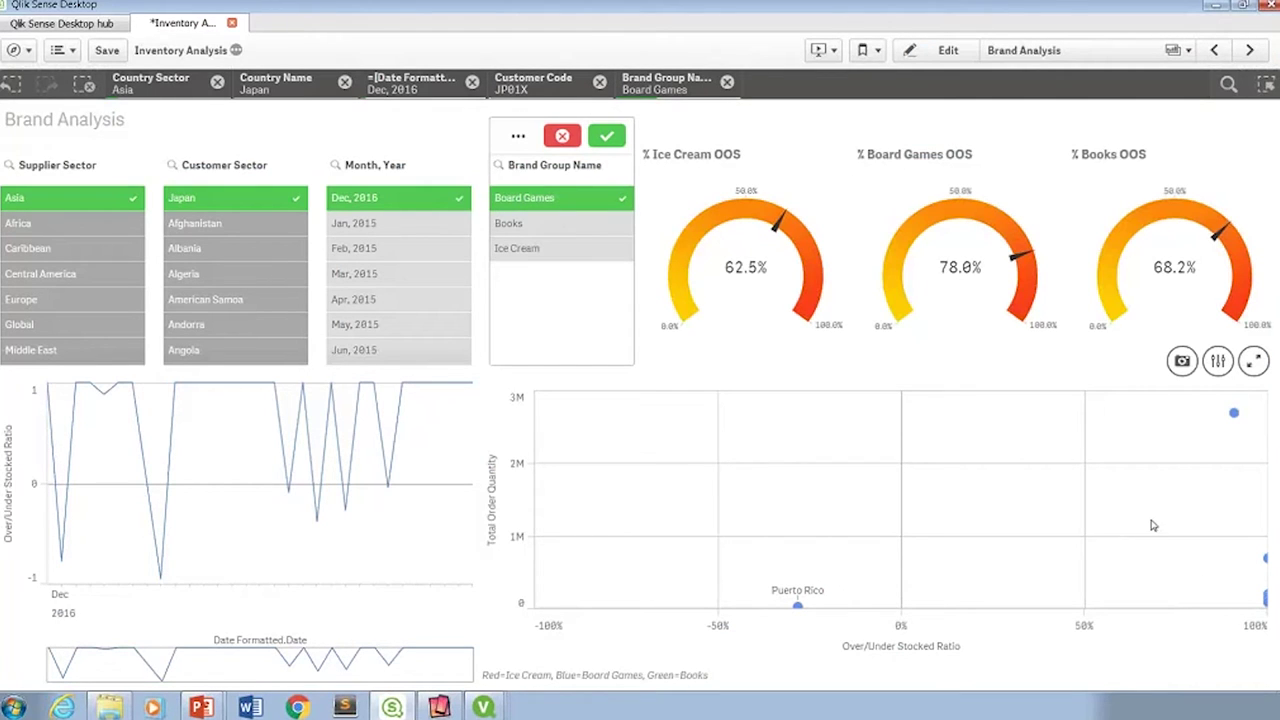
click(1150, 370)
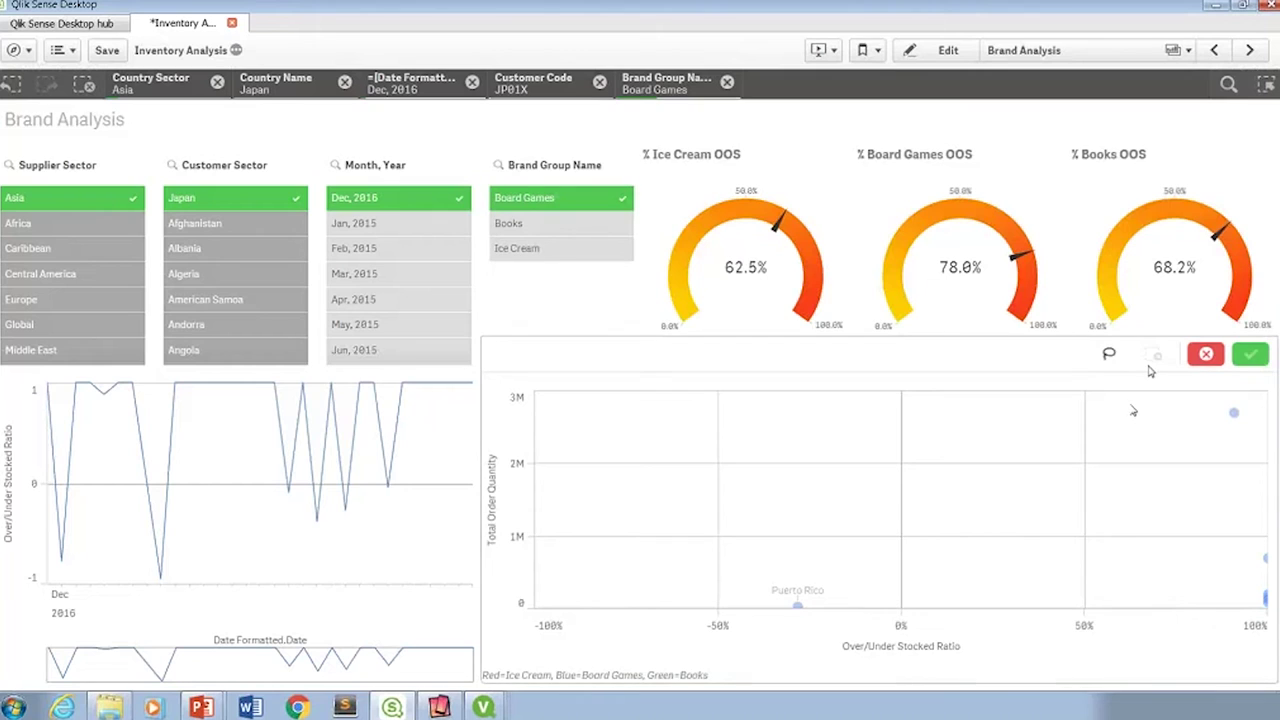
mouse_move(1251, 397)
mouse_down()
mouse_move(1210, 422)
mouse_move(1238, 607)
mouse_move(1272, 423)
mouse_move(1256, 404)
mouse_up()
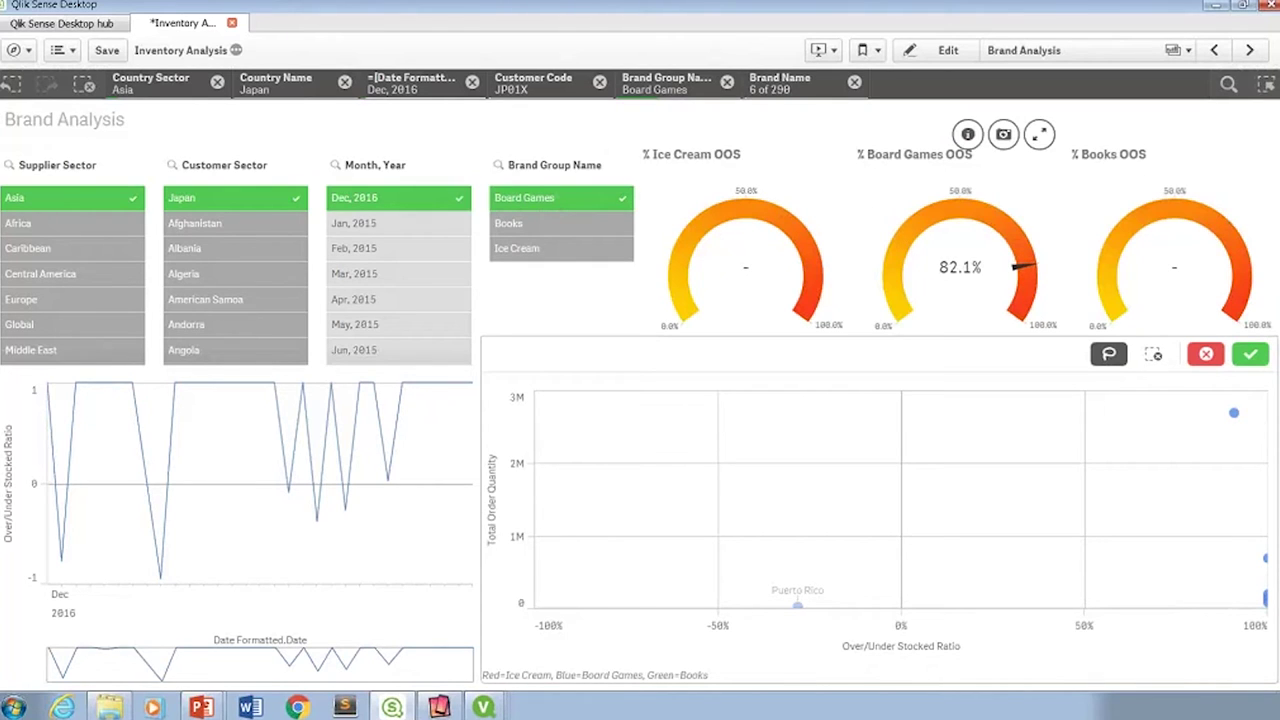
click(1249, 50)
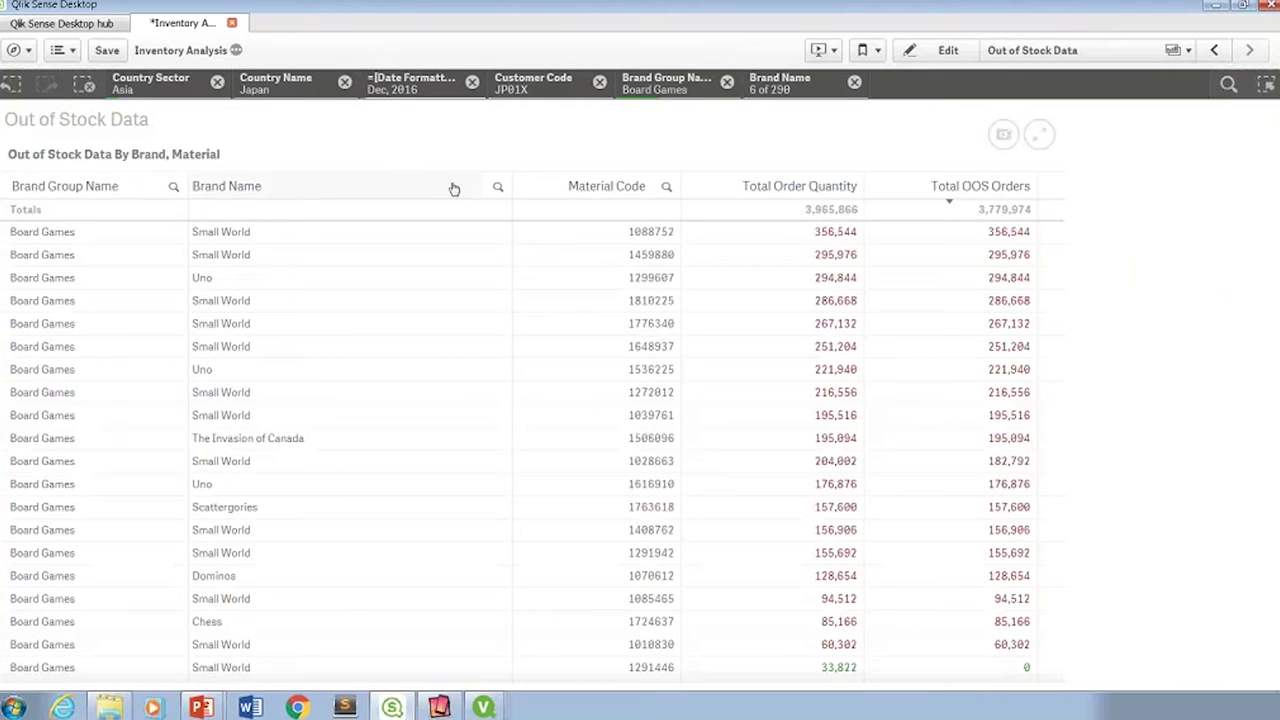
Scroll through the Board Games out-of-stock rows, then switch back to the PowerPoint slide show
scroll(458, 293, down, 1)
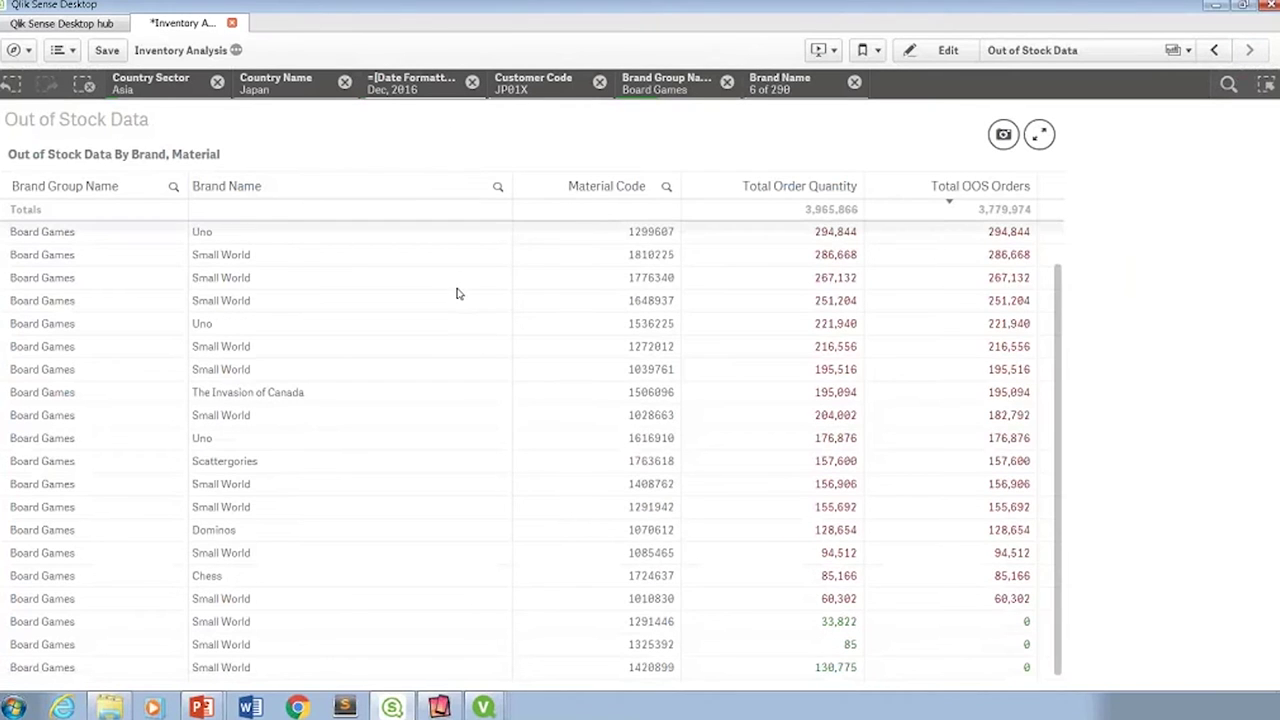
scroll(458, 293, up, 1)
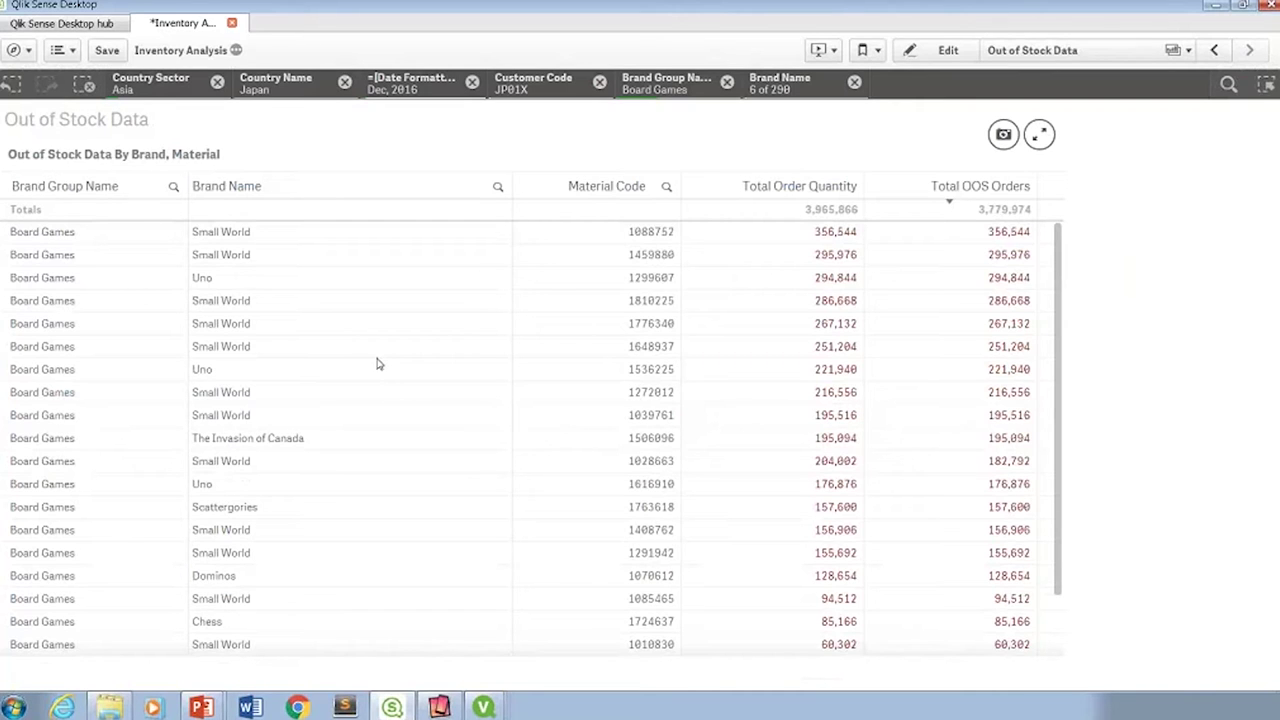
key(alt+Tab)
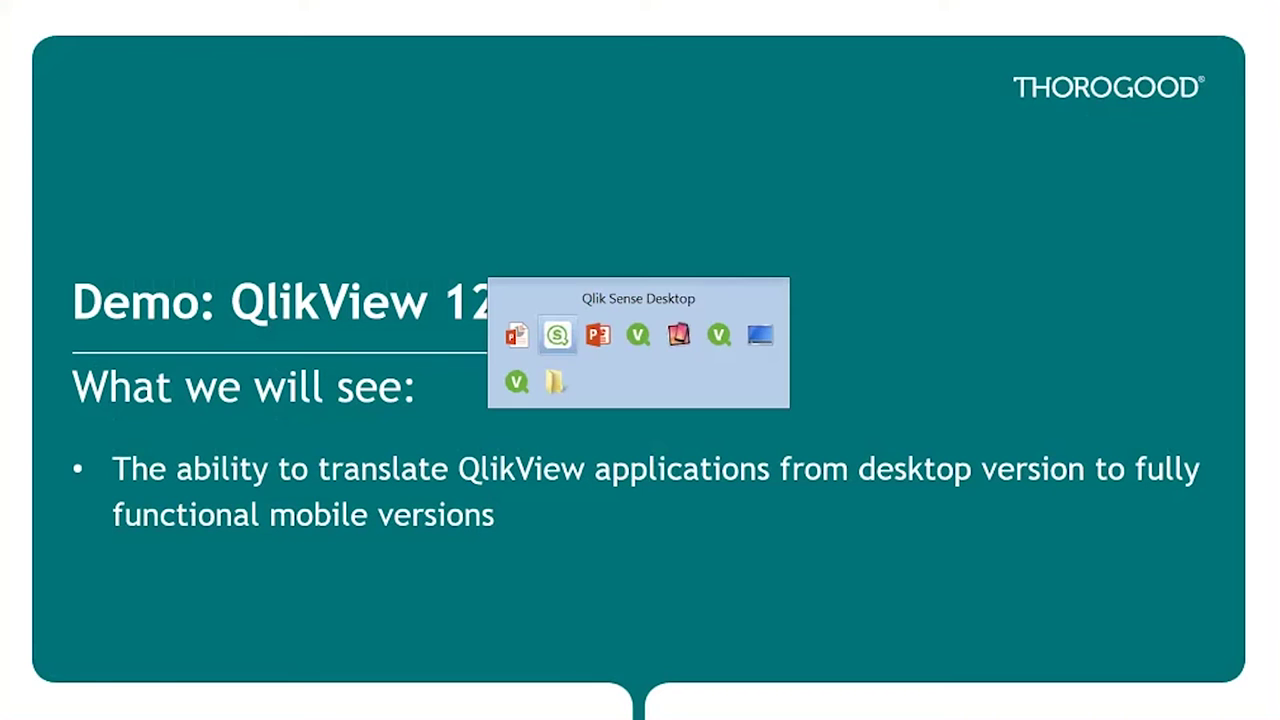
key(alt+Tab)
key(alt+Tab)
key(alt+Tab)
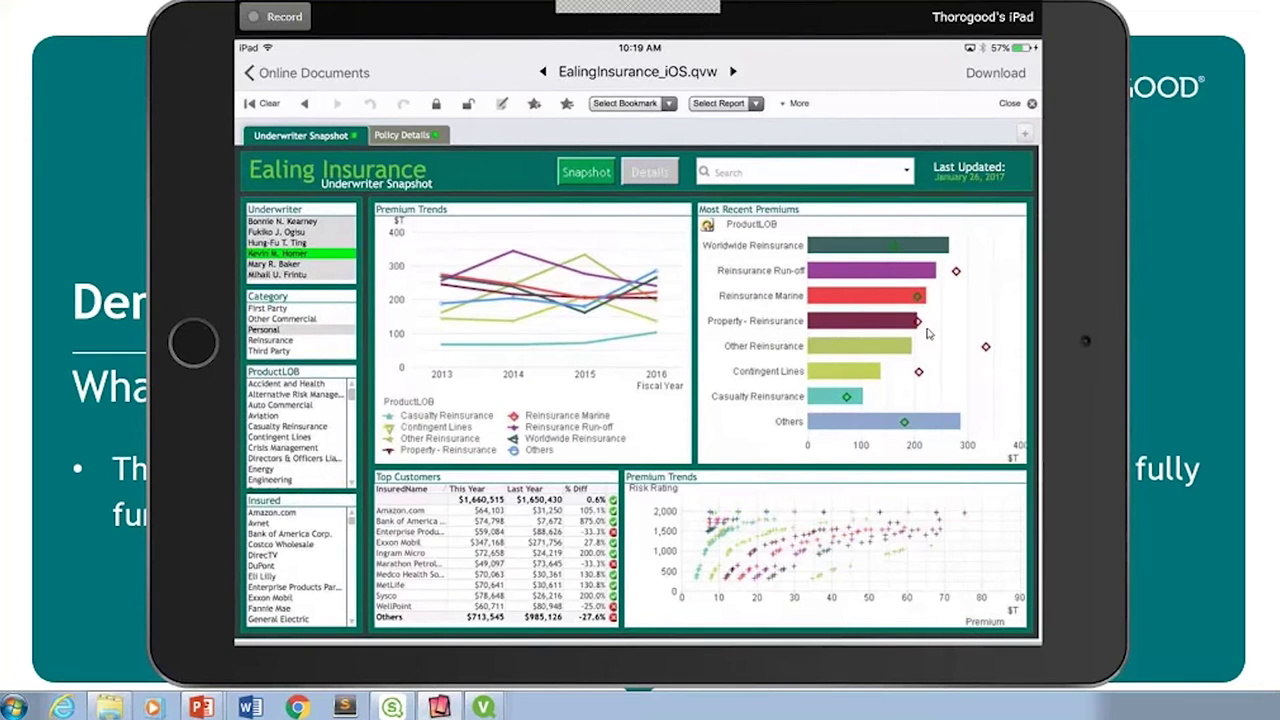
Select Other Reinsurance in the ProductLOB list to filter the Underwriter Snapshot
click(928, 333)
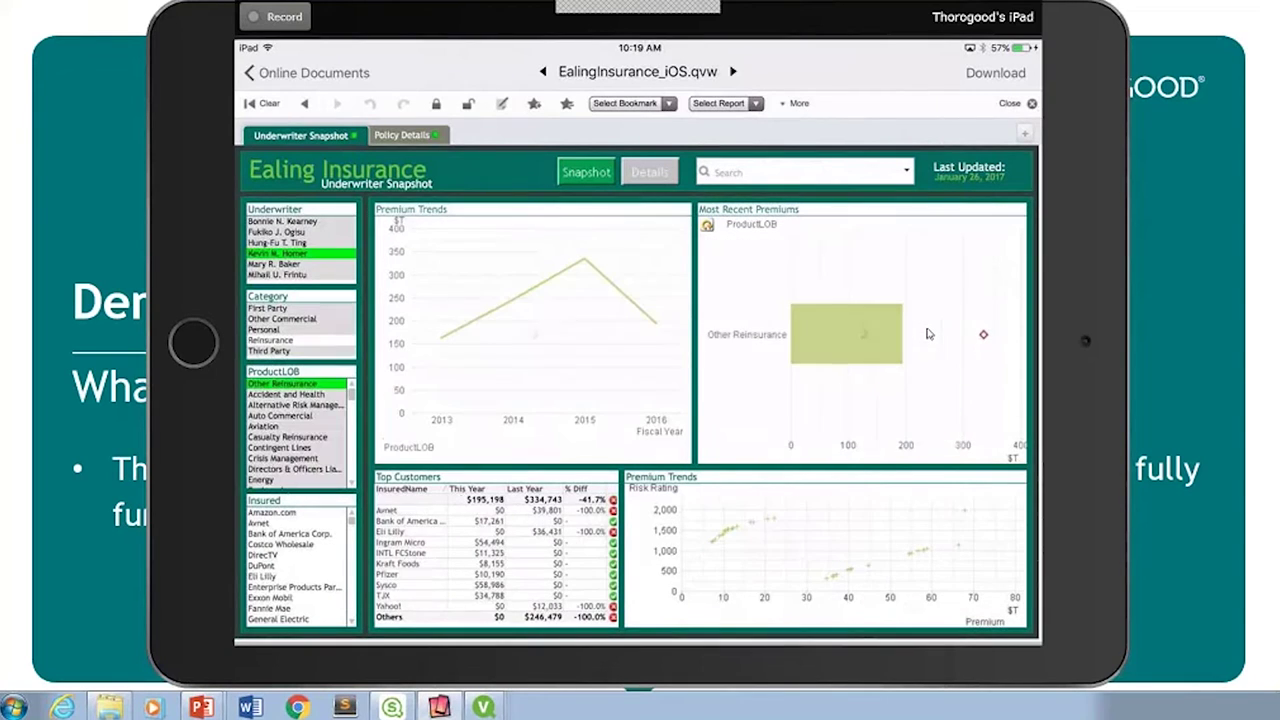
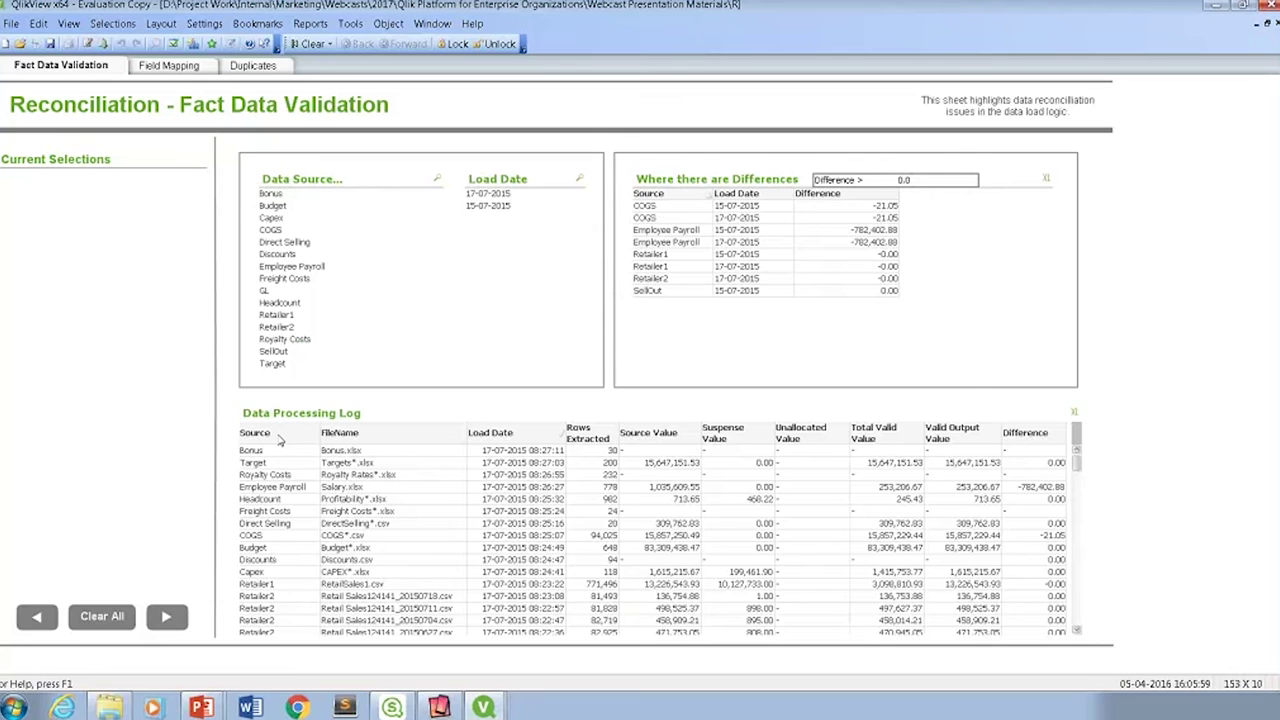
Filter to Employee Payroll differences, then COGS, then show Field Mapping's Missing SKU mapping issues
scroll(1086, 589, down, 10)
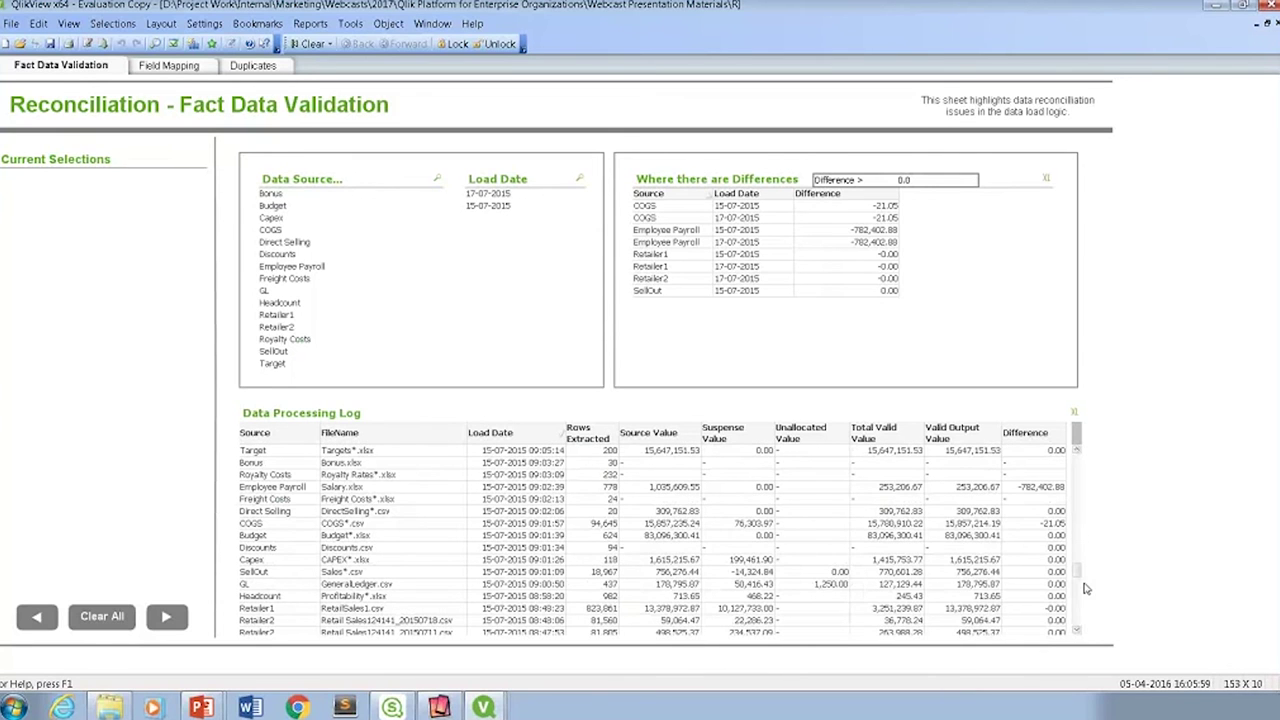
scroll(1086, 589, up, 10)
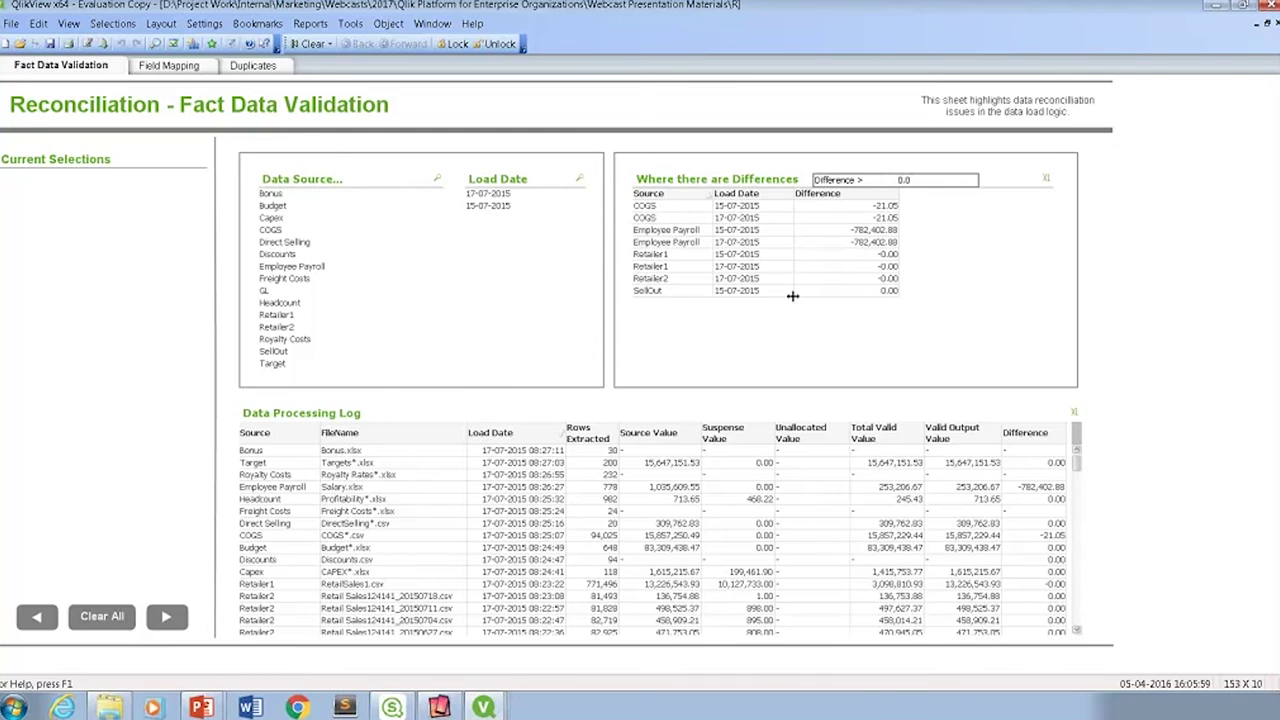
click(668, 243)
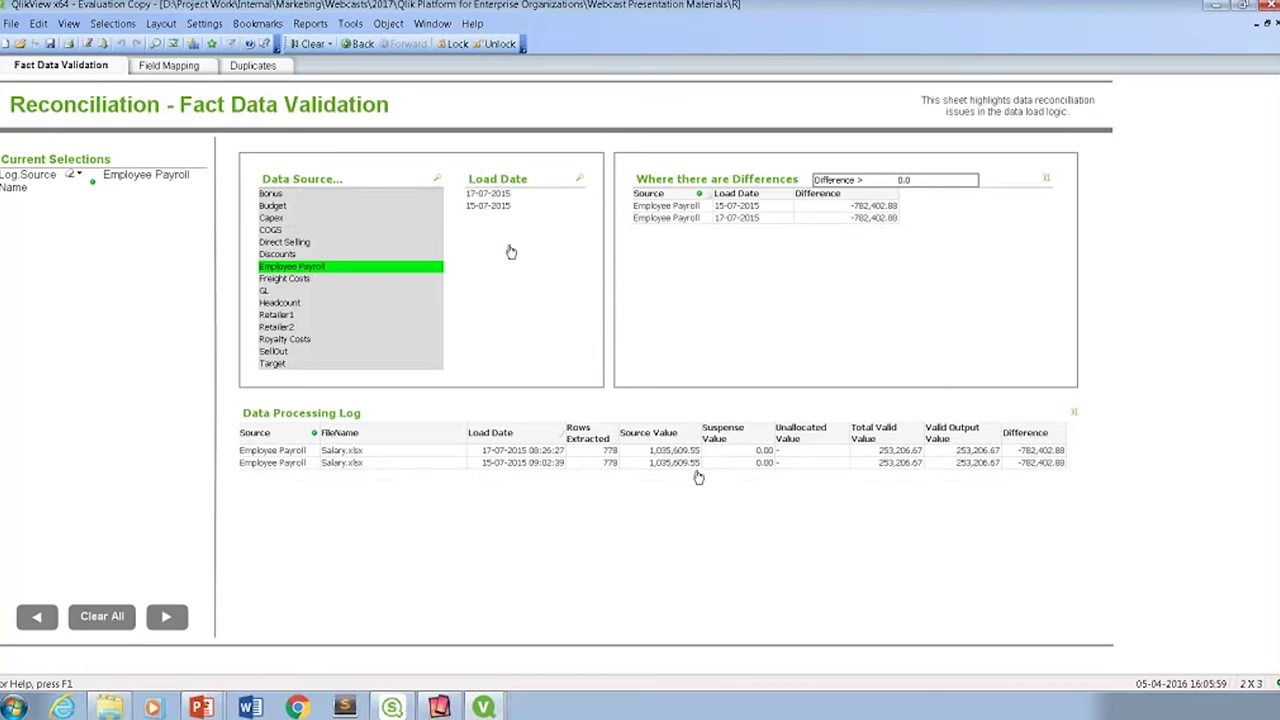
click(276, 231)
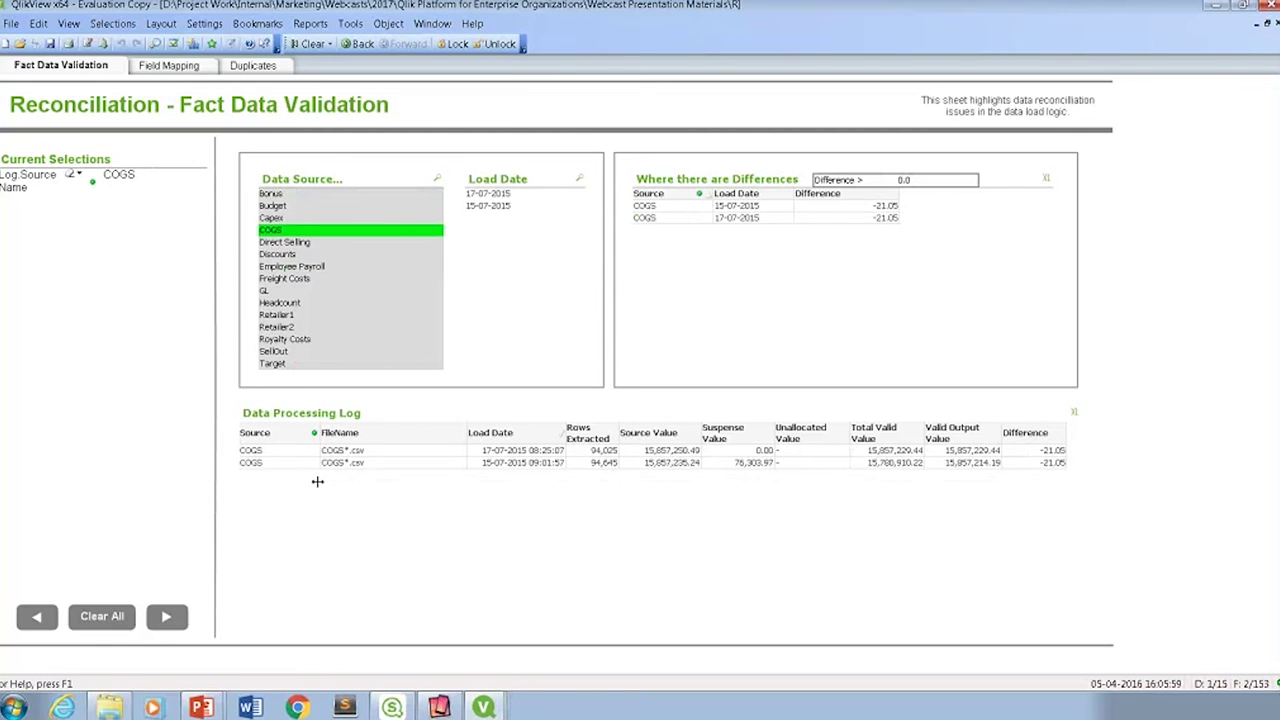
click(150, 70)
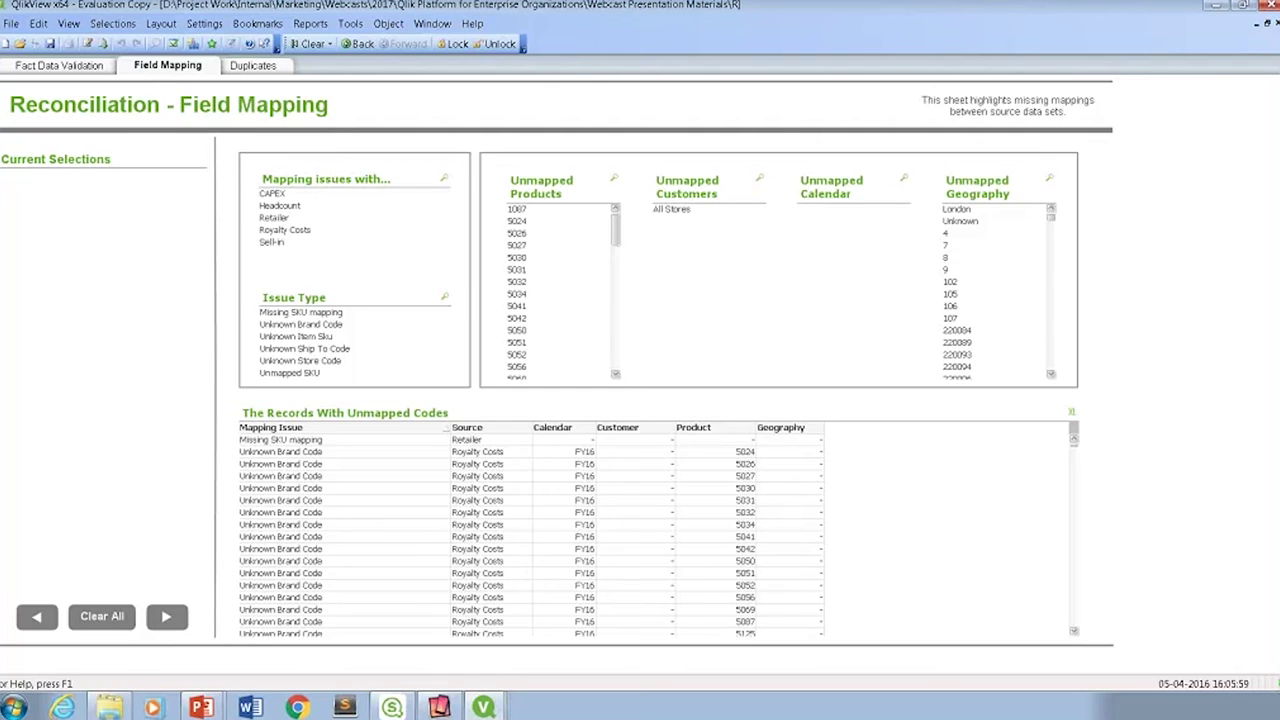
click(320, 314)
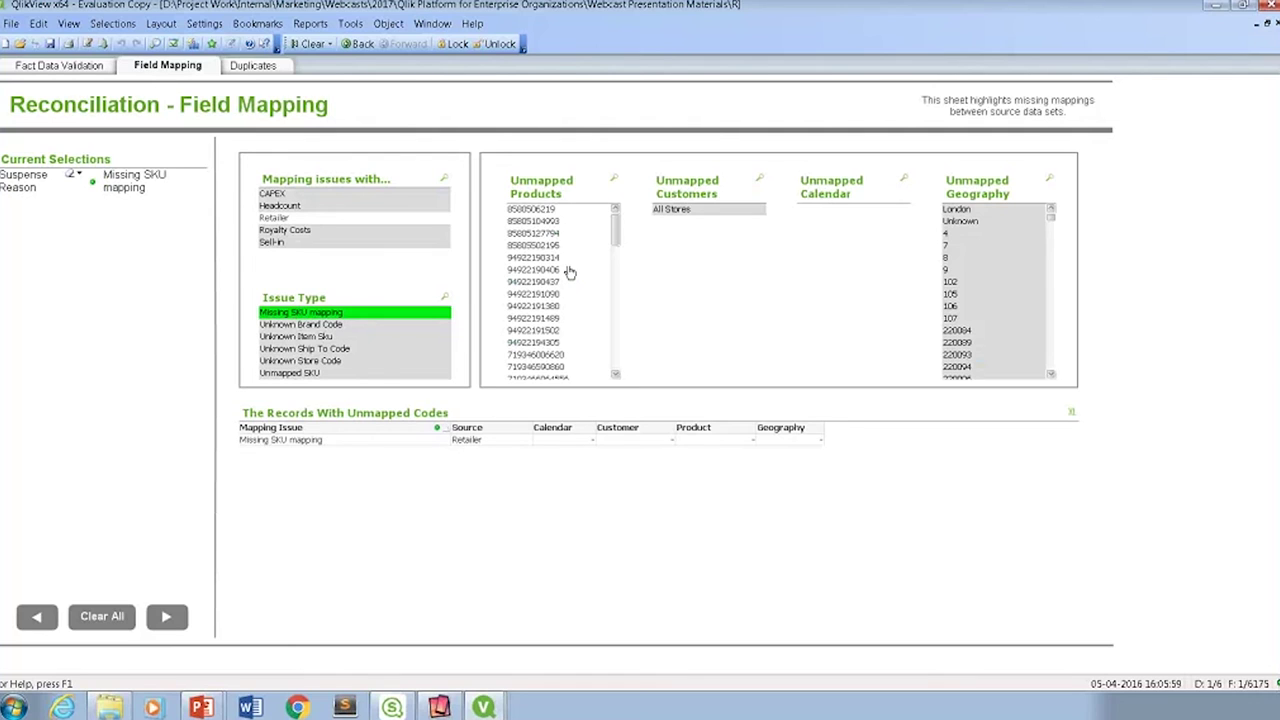
Clear the selections and show duplicate Customer and Product codes with their counts
click(617, 240)
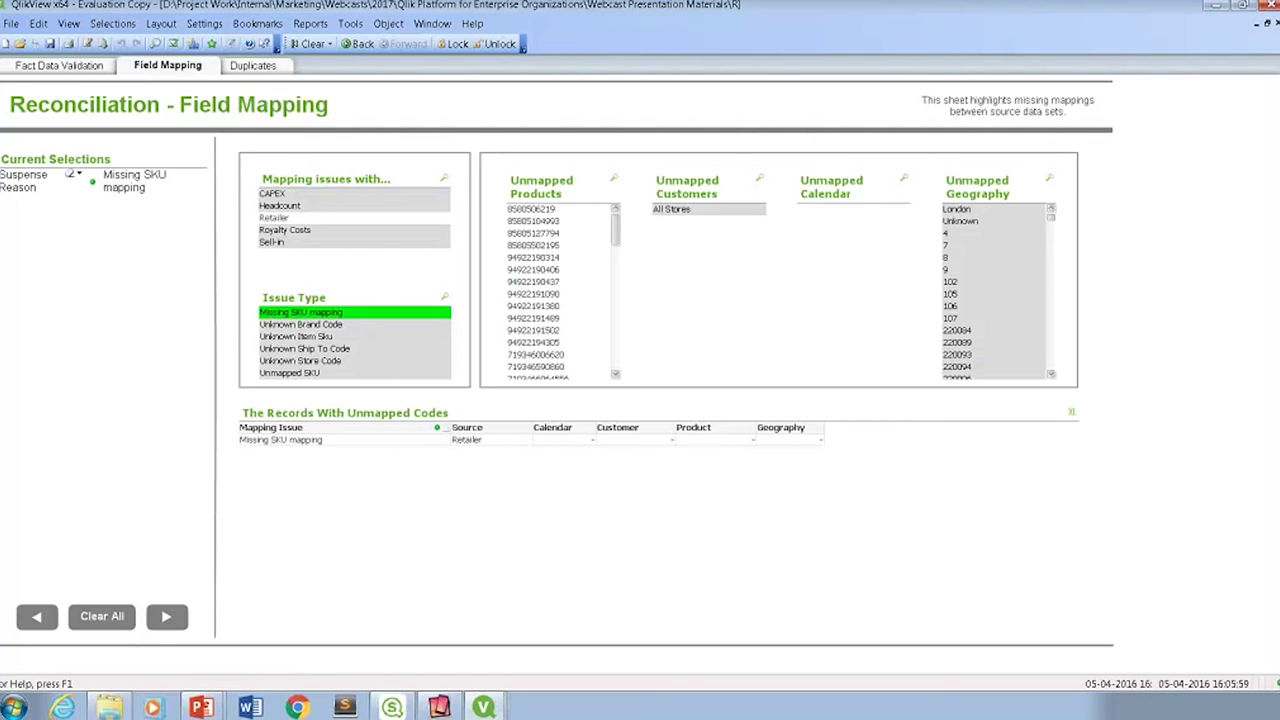
click(251, 65)
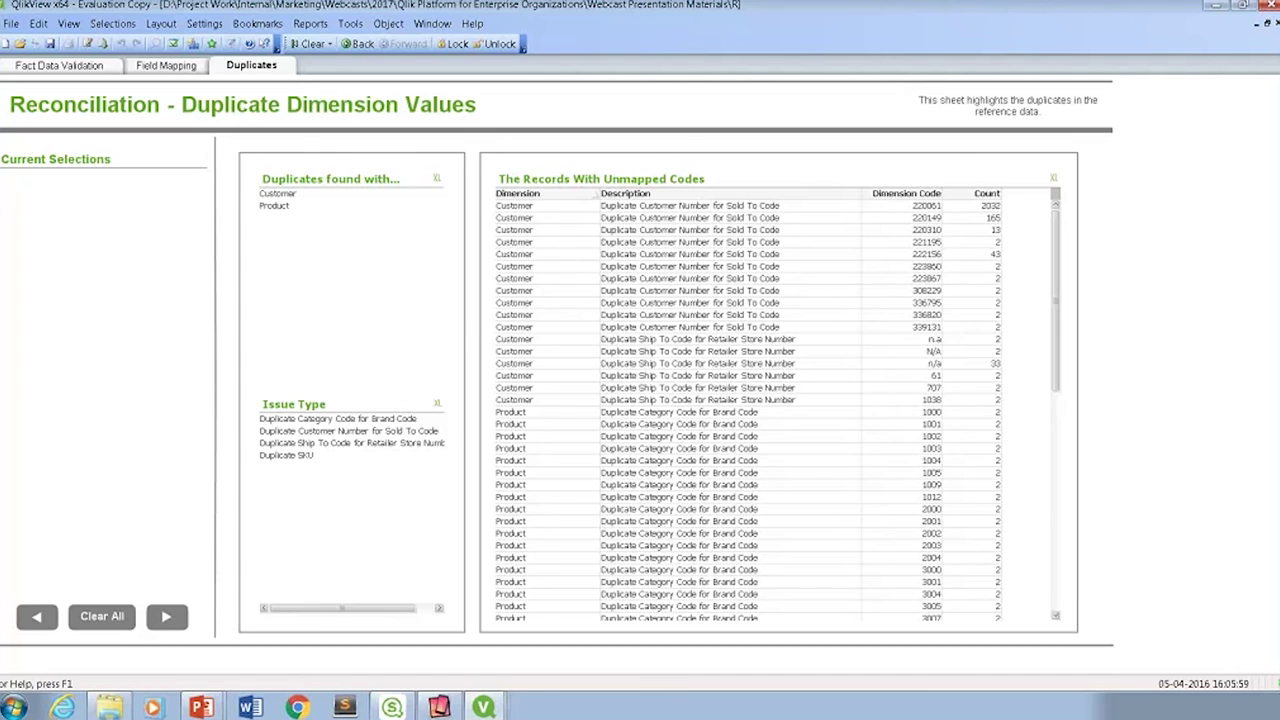
Switch to the Data Catalog window from the QlikView taskbar preview list
mouse_move(483, 707)
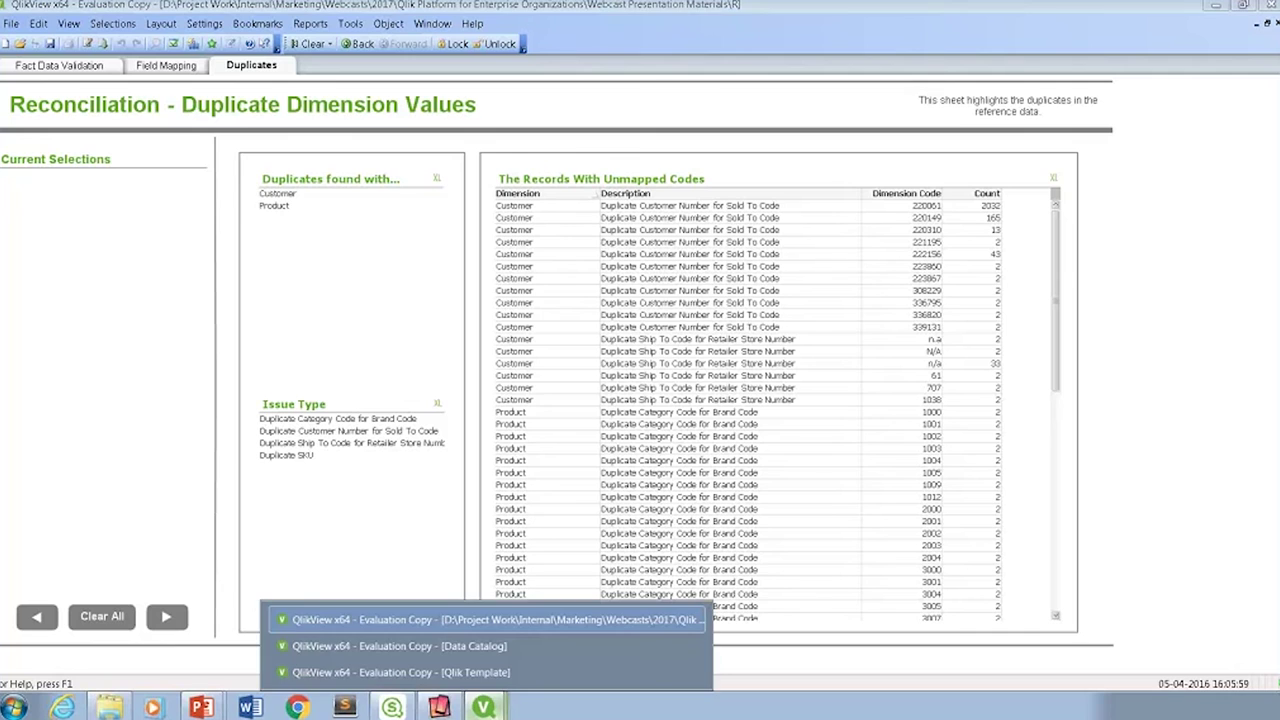
click(490, 651)
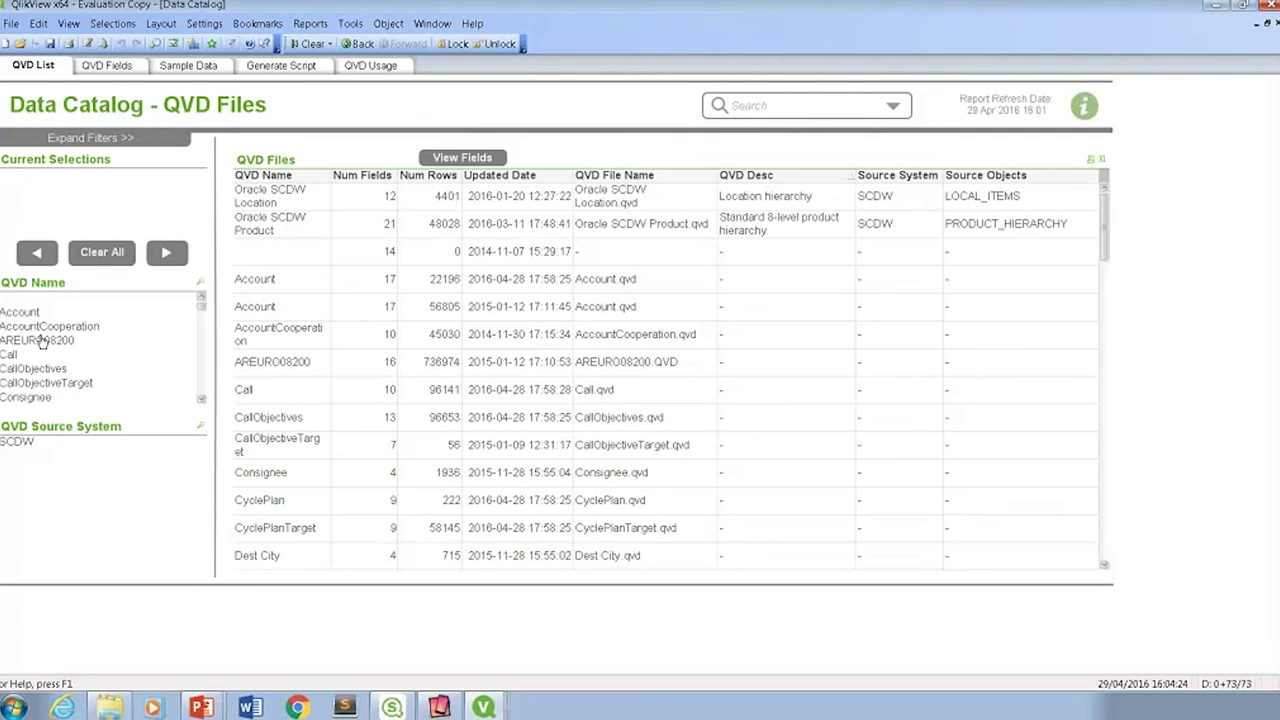
Search the QVD names for 'materi' and select GMATERIAL (5 fields, 350940 rows)
text(ma)
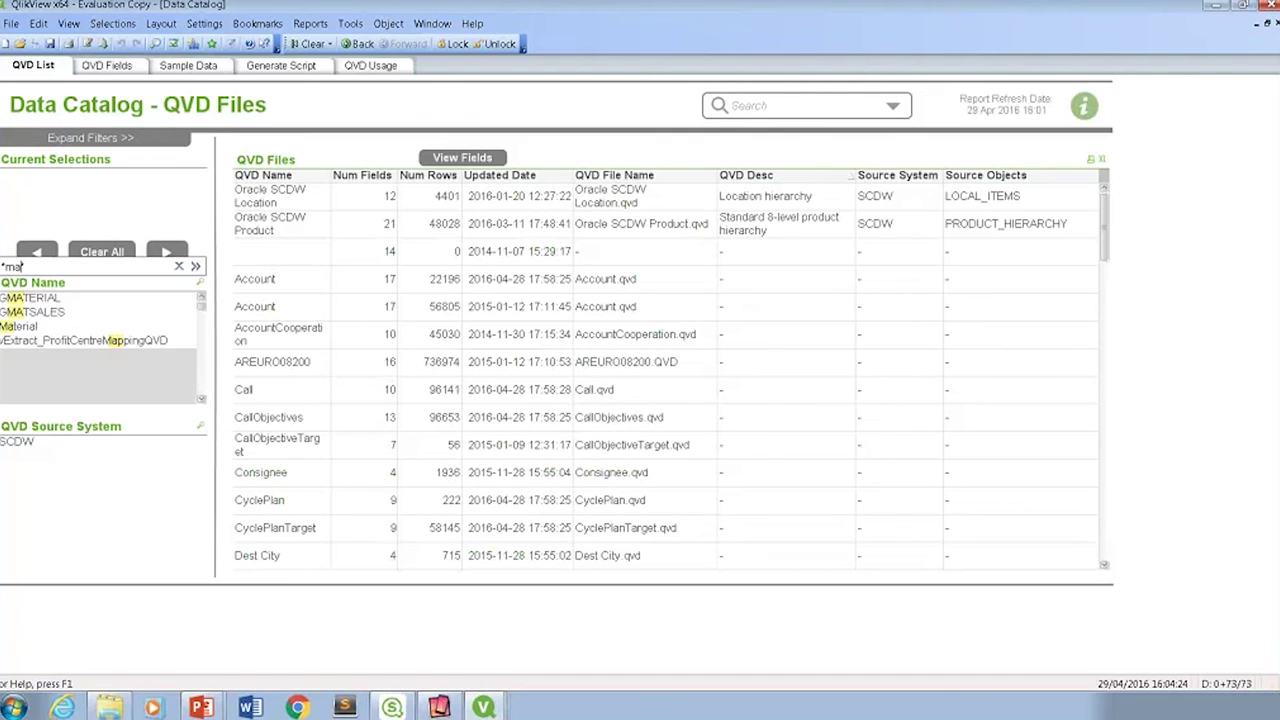
text(teri)
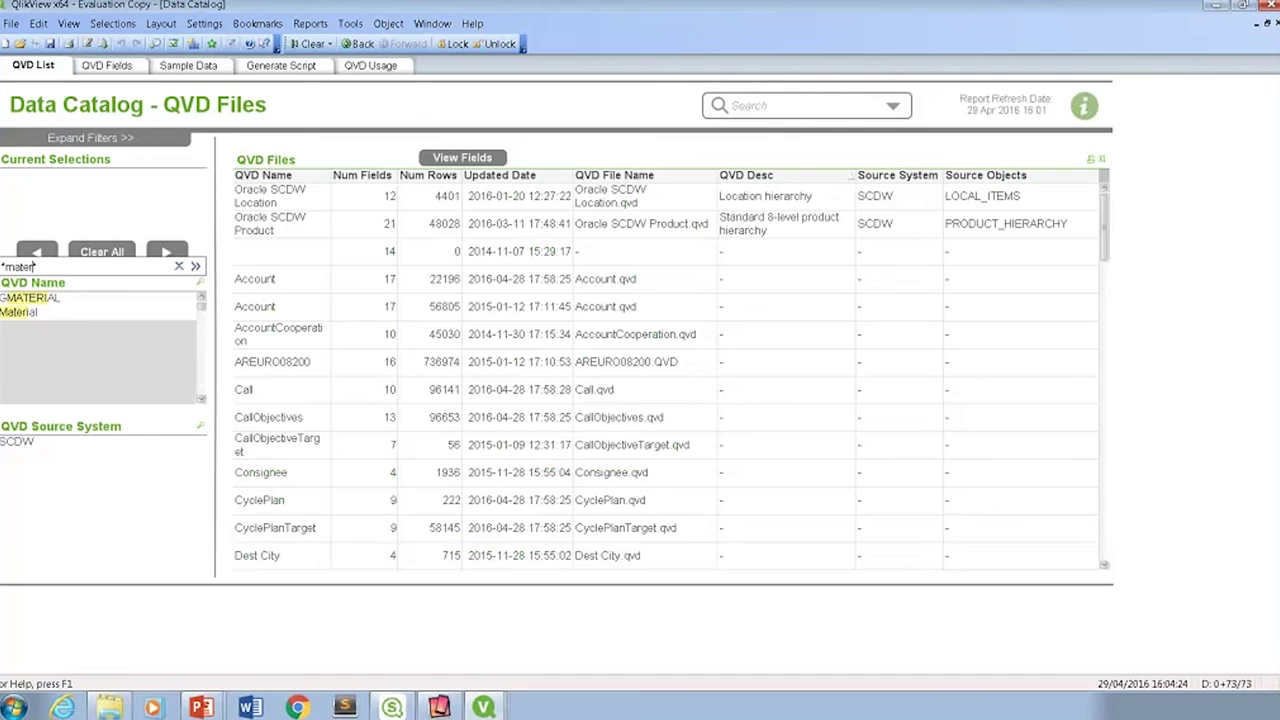
key(Return)
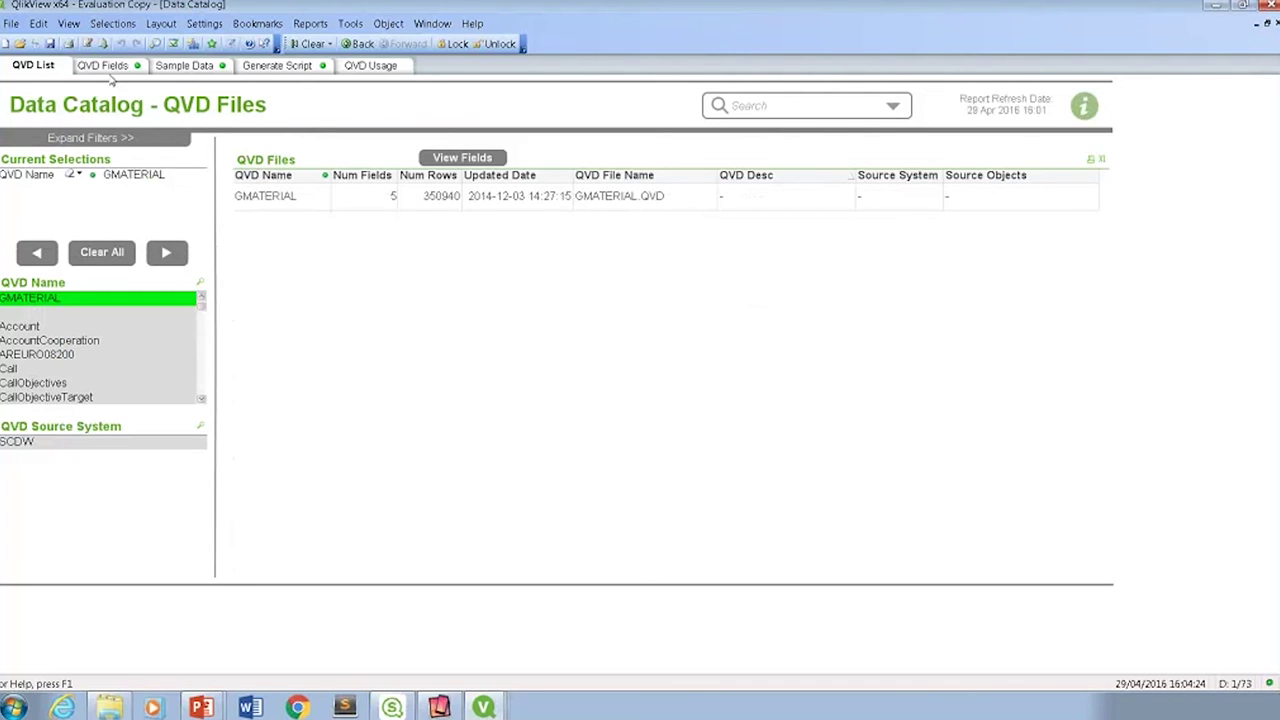
Search the QVD names for 'mat' and select Material to list its six fields
click(108, 66)
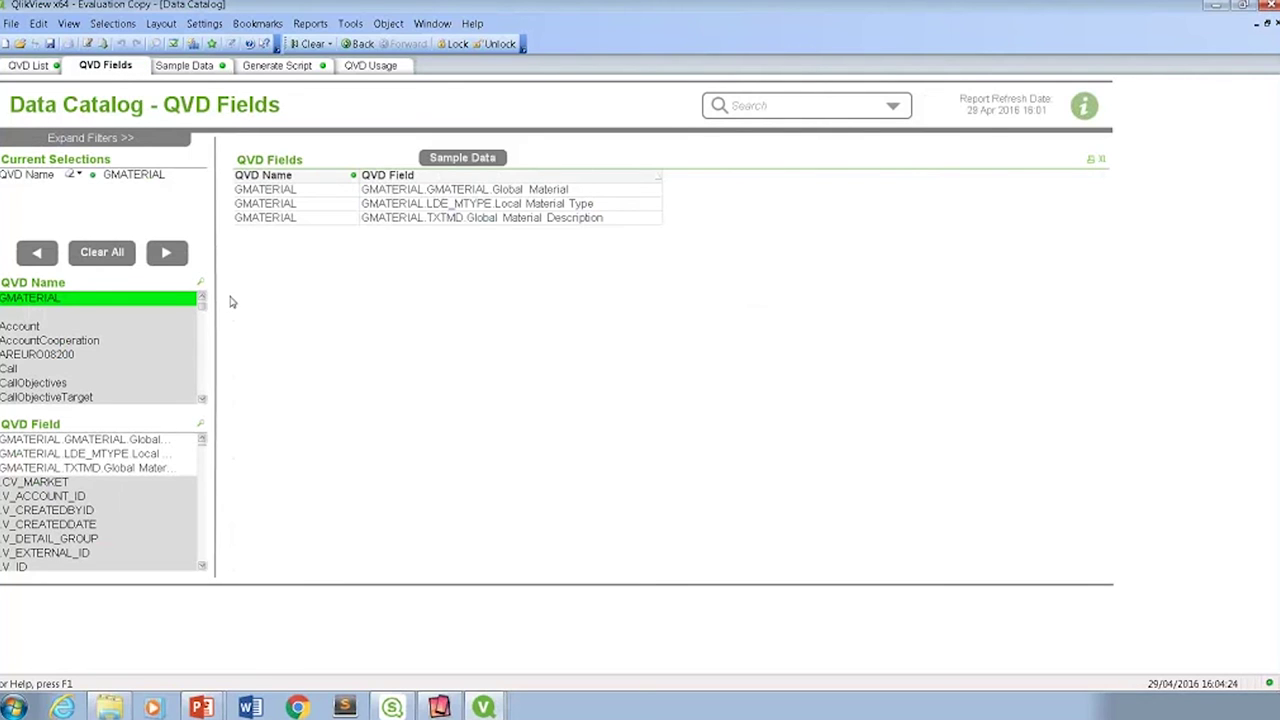
text(mat*)
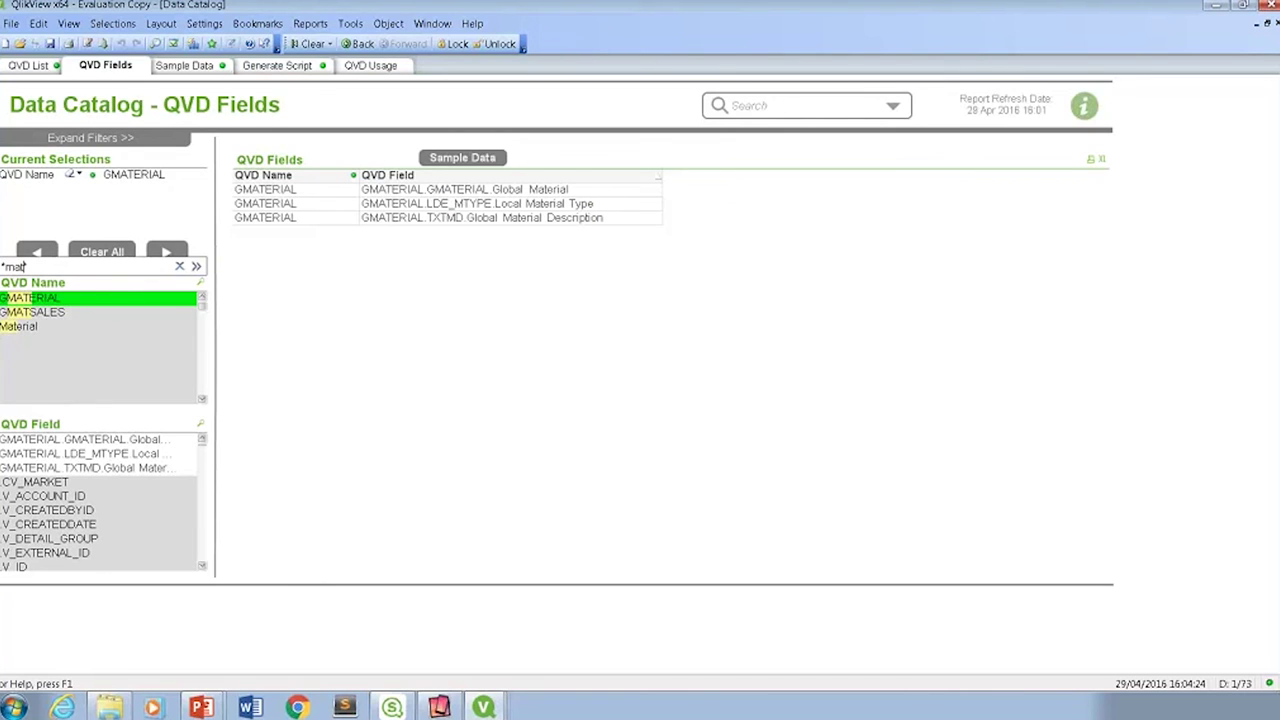
click(18, 326)
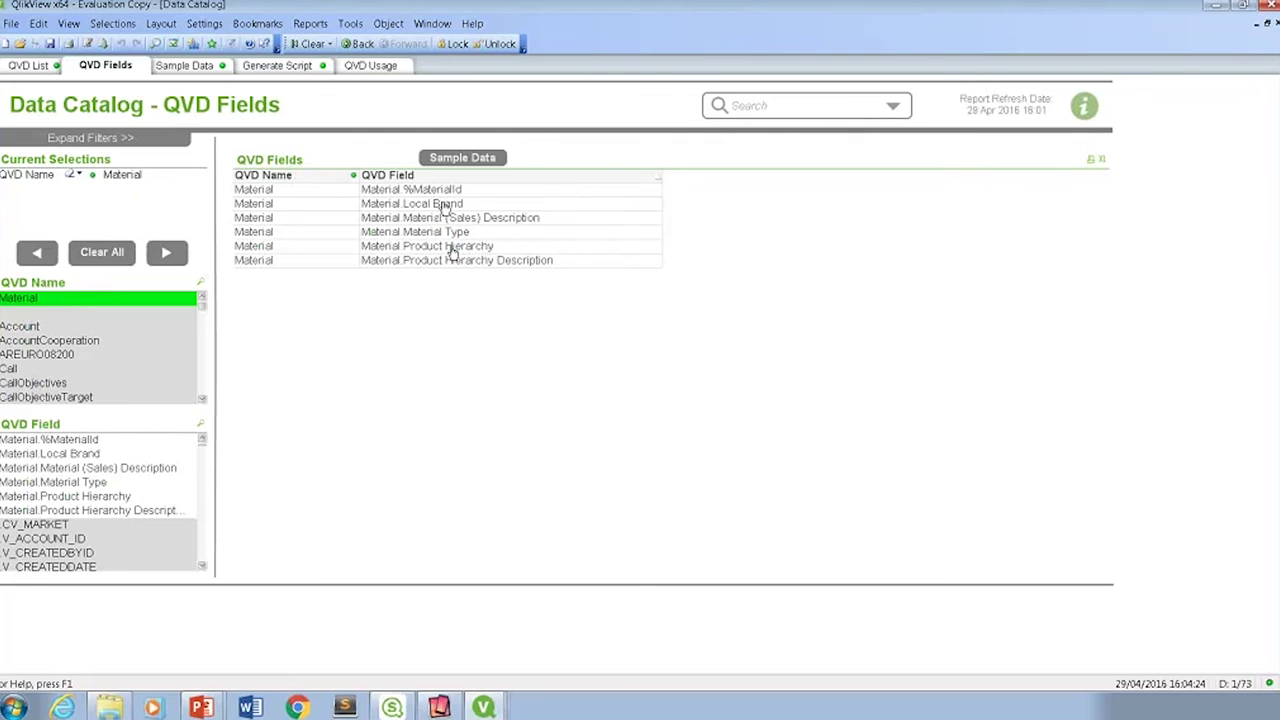
Preview the Material QVD's first rows of %MaterialId, Local Brand and Product Hierarchy values
click(456, 165)
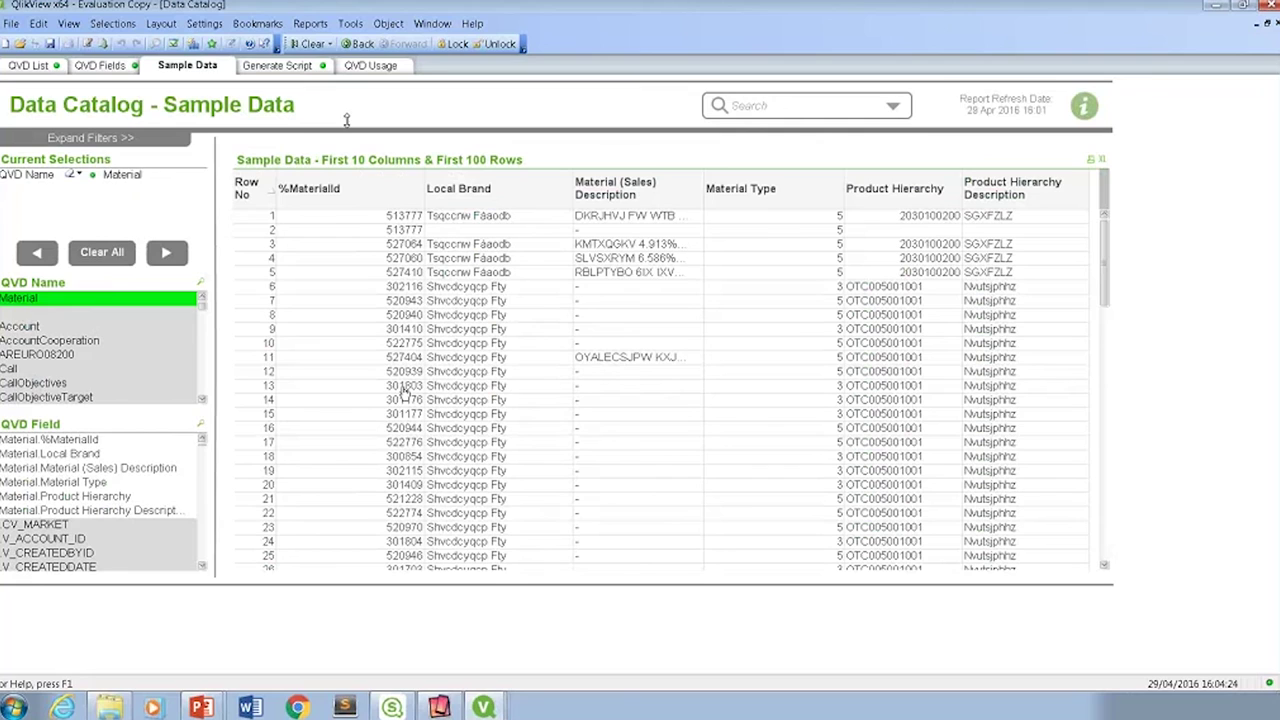
Generate the SELECT script loading six Material fields from SalesforceMaterial.qvd and copy it
click(292, 67)
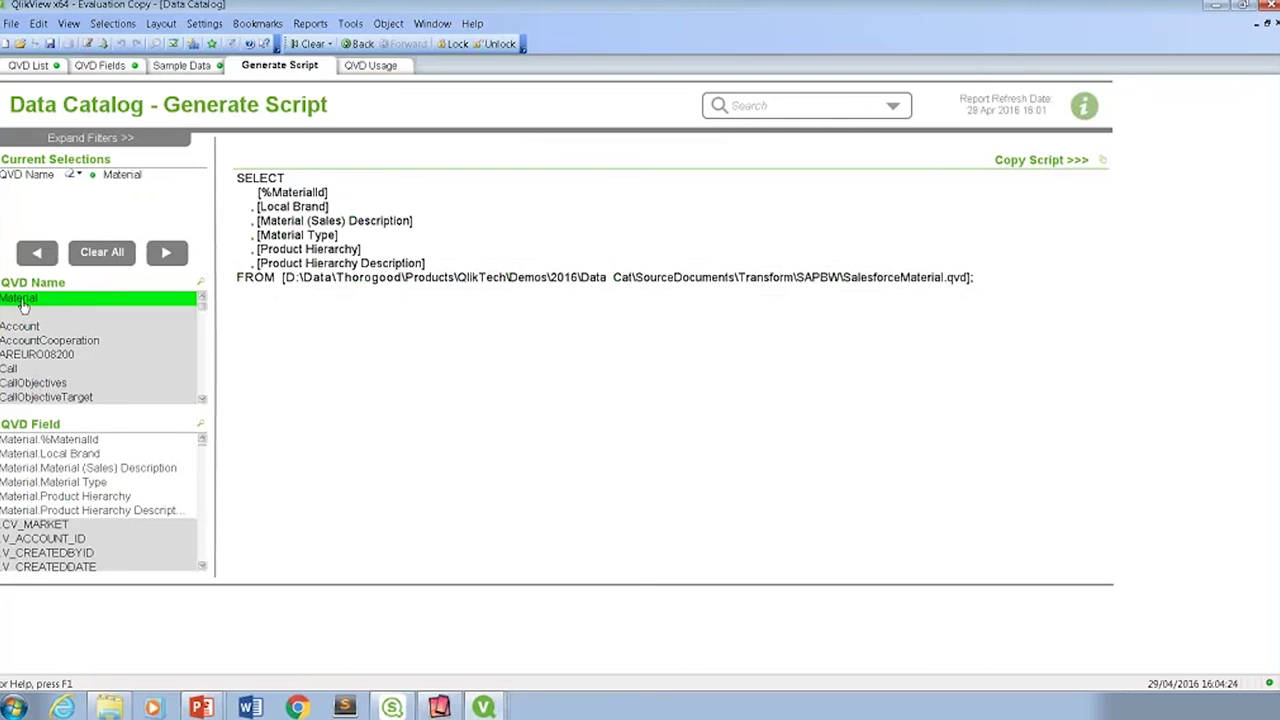
click(1018, 163)
Trace GMATERIAL.QVD: sourced by SAPBW GMATERIAL Extract.qvw, stored to Account, Material and SalesOrder QVDs
click(380, 66)
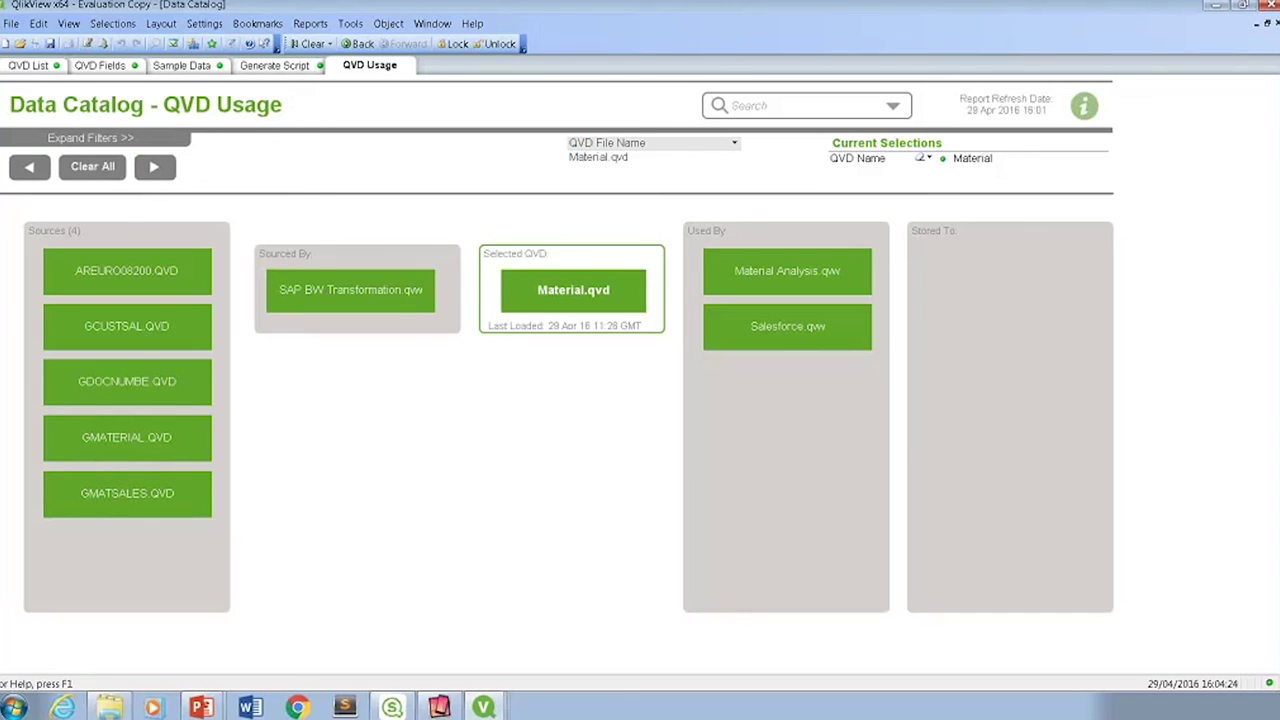
click(127, 440)
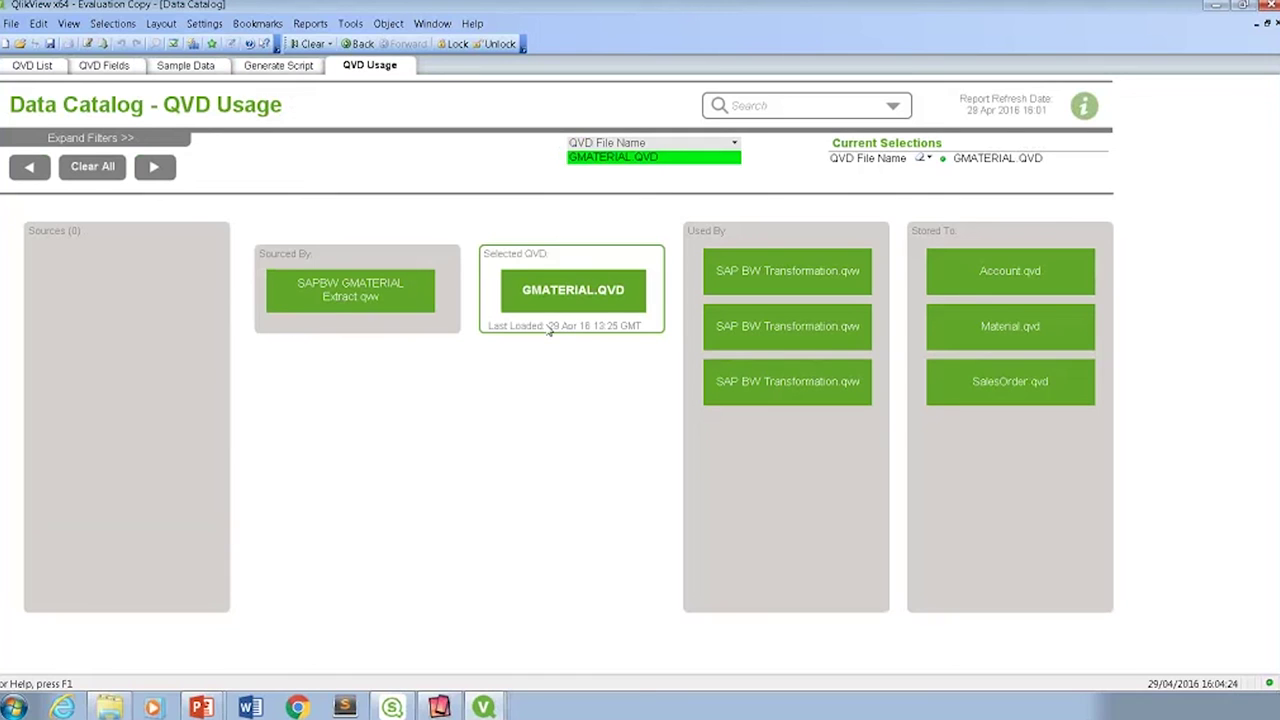
Return the usage view to Material.qvd, then bring up the open PowerPoint windows
click(1032, 326)
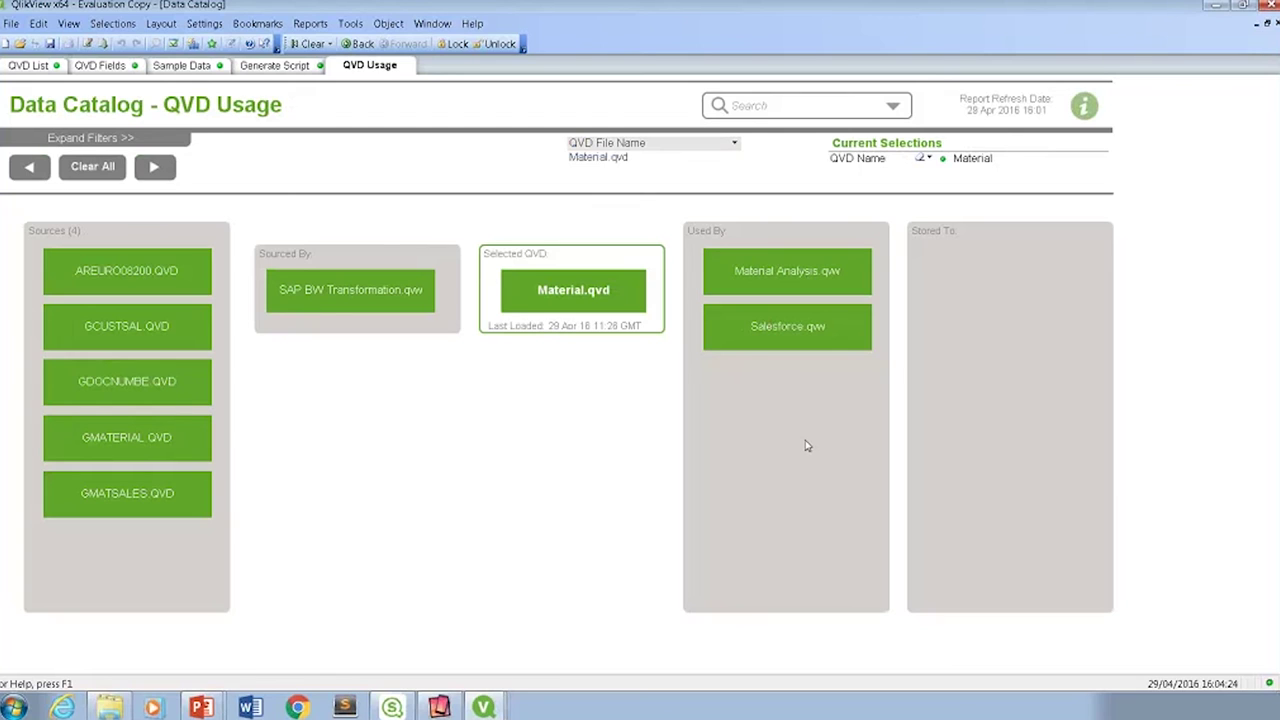
click(201, 707)
Revisit Sample Data and Generate Script, then open the blank QV1 app's default load script
click(188, 70)
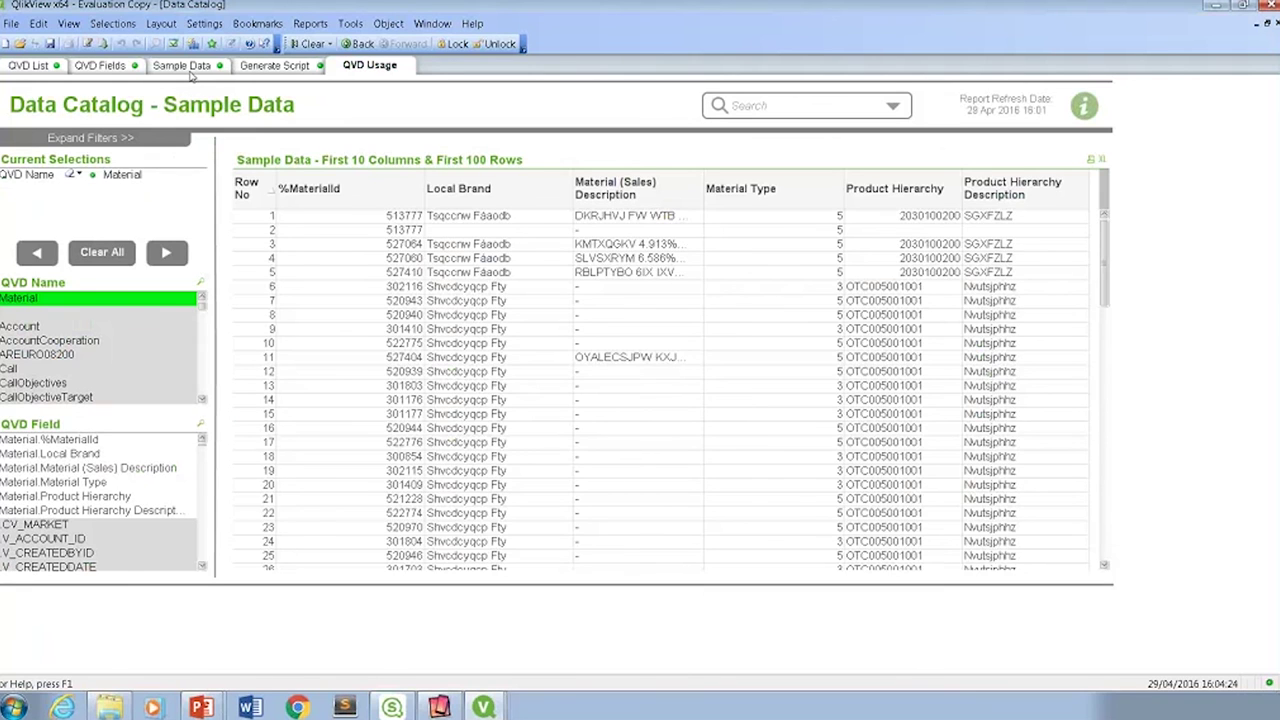
click(275, 66)
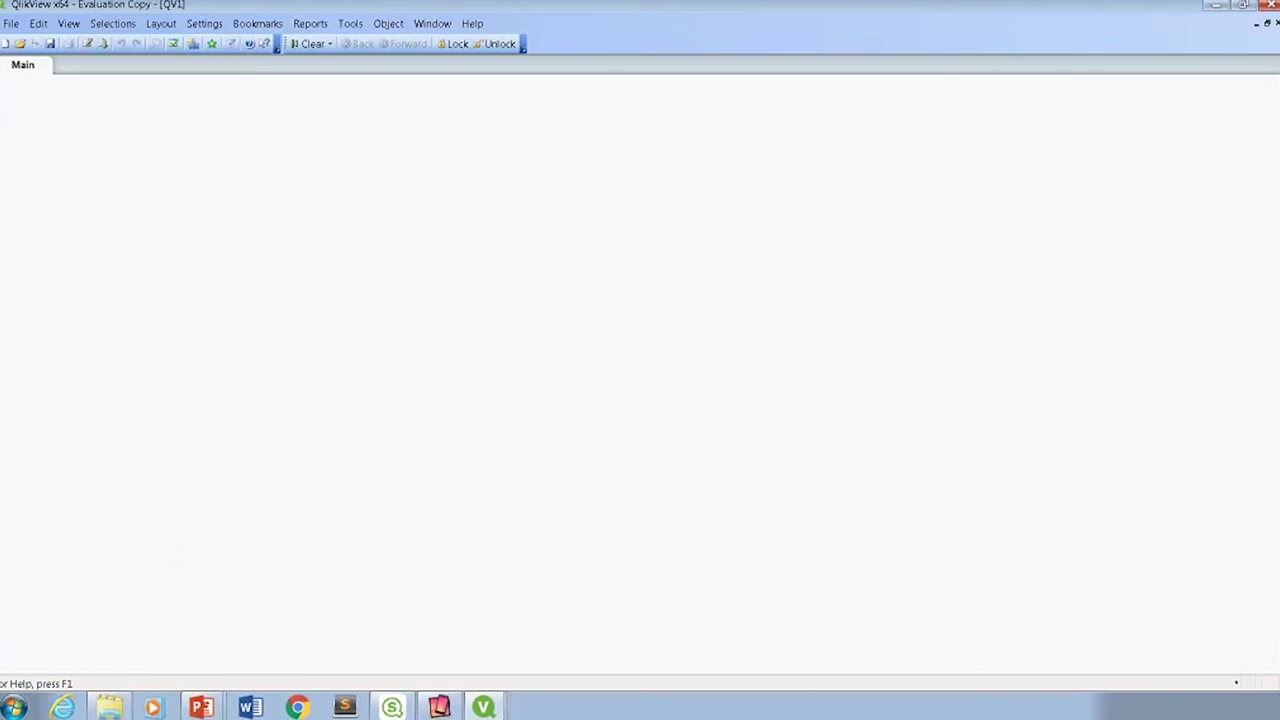
click(87, 45)
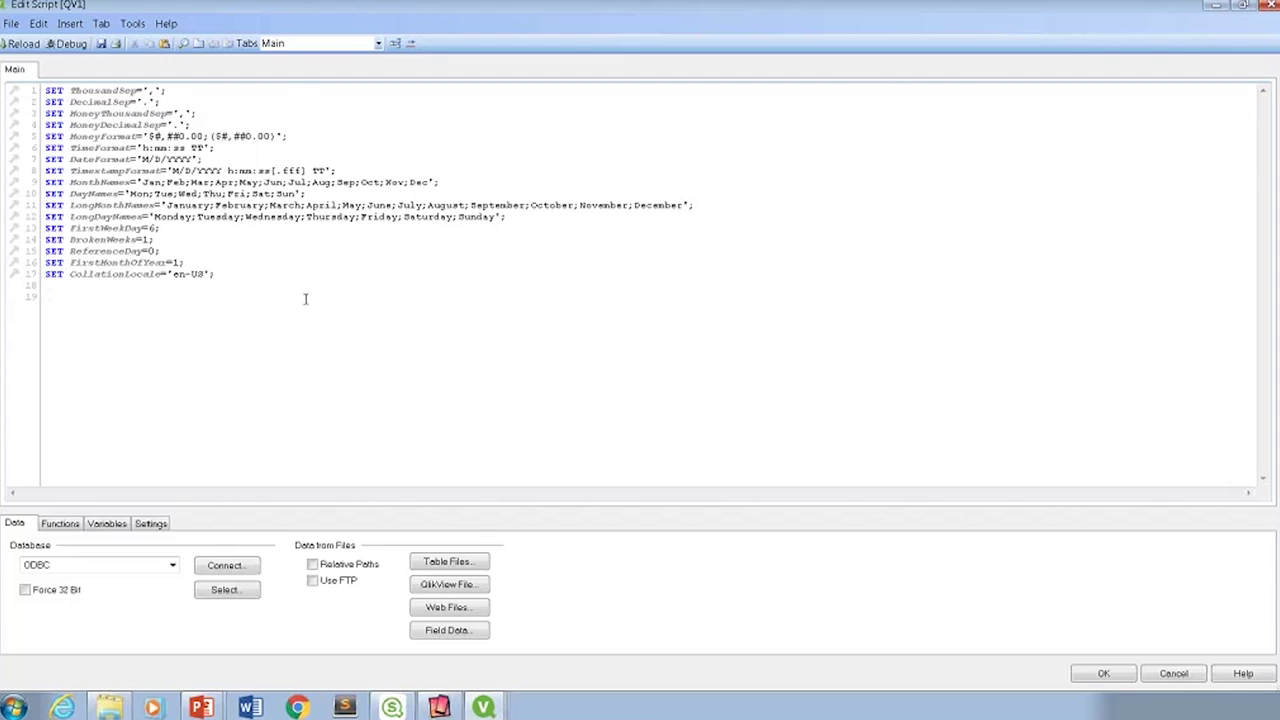
Cancel the blank app's Edit Script dialog, discarding changes, to return to the Qlik Template's Template1 sheet
click(1174, 673)
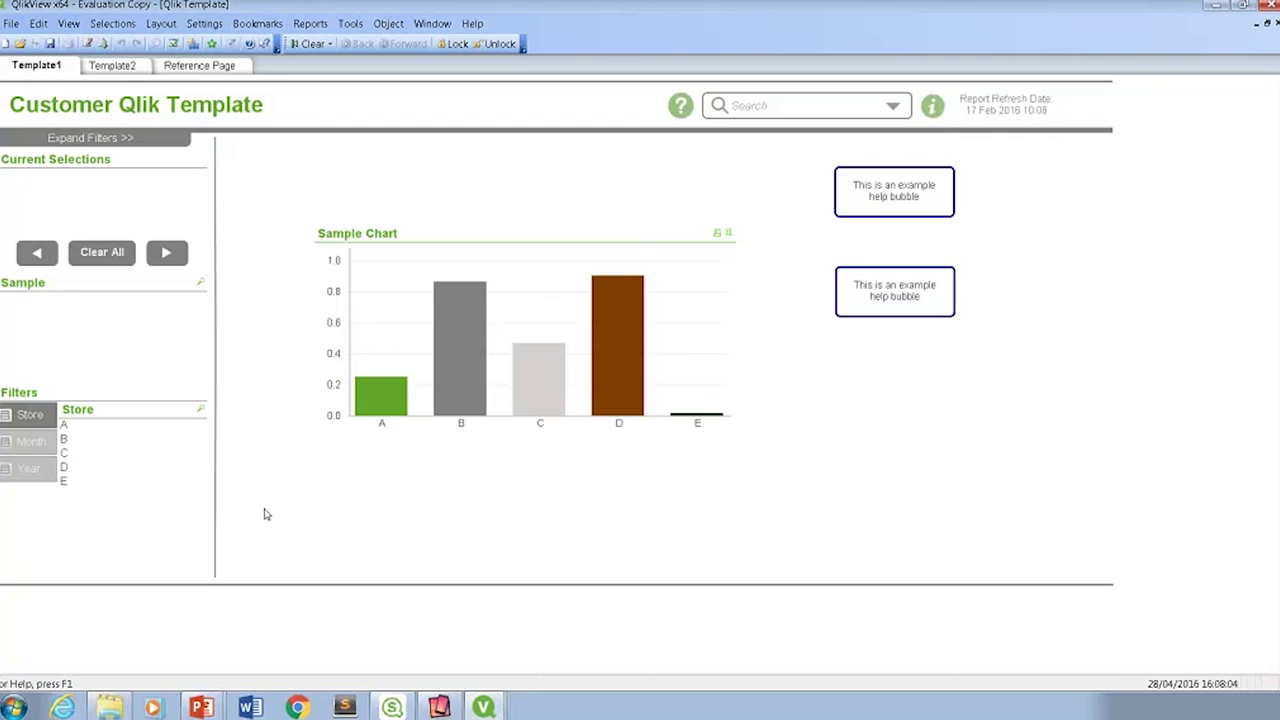
Show the Customer Qlik Template's Template2 sheet, with filters arranged across the top
click(112, 65)
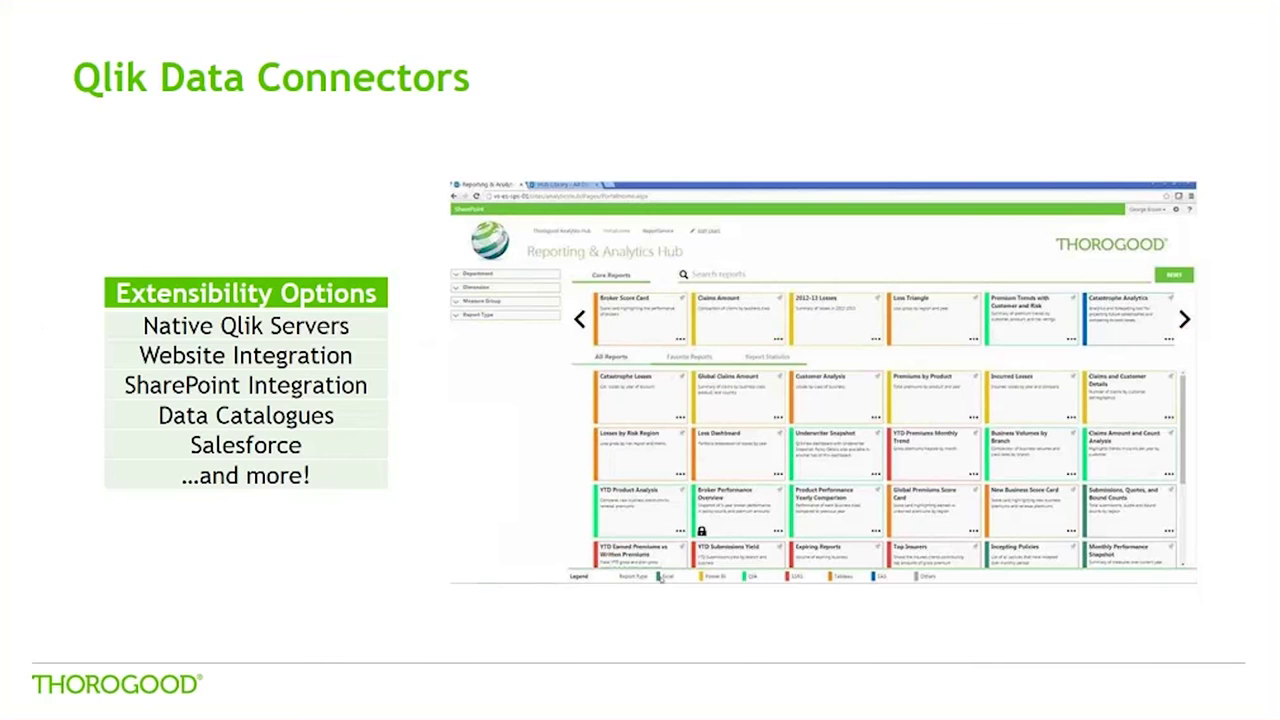
key(Right)
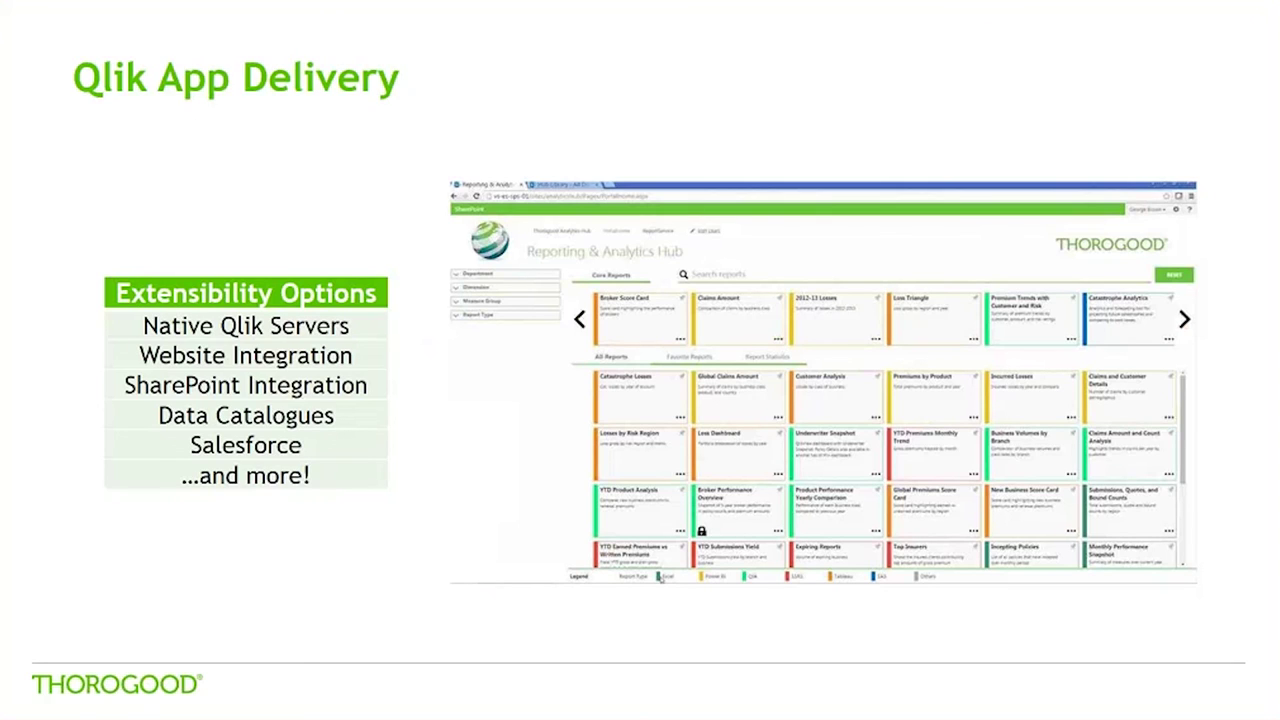